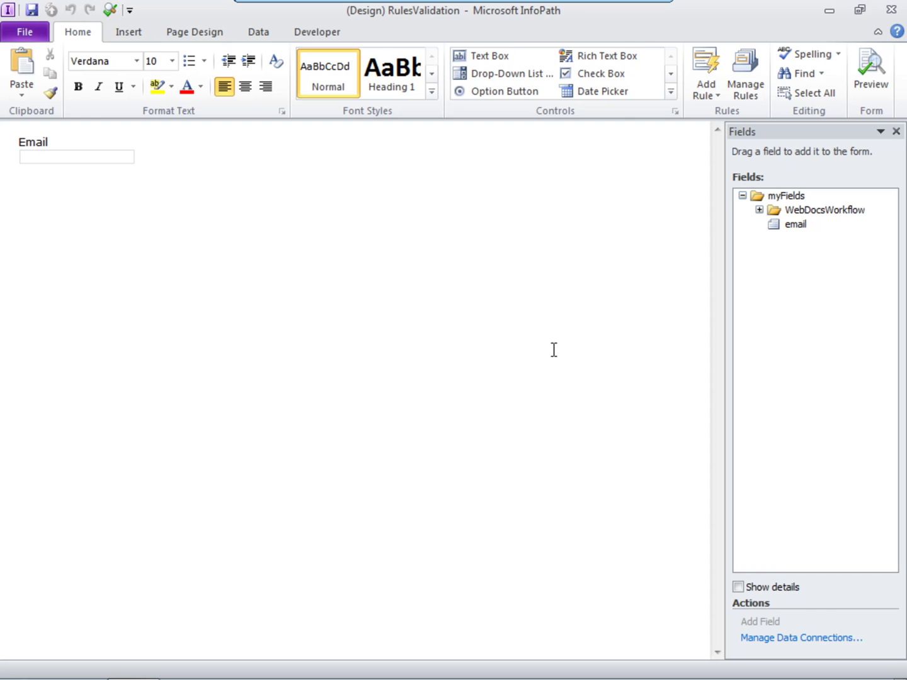
# Step: Add a new validation rule, Rule 1, to the Email text box from the Rules pane
pyautogui.click(84, 156)
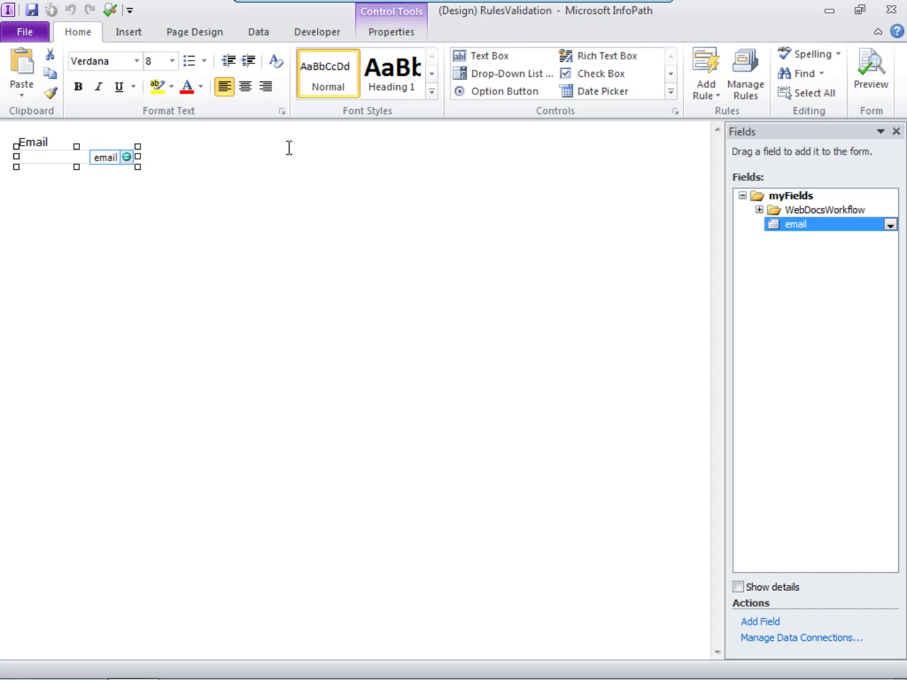
pyautogui.click(747, 83)
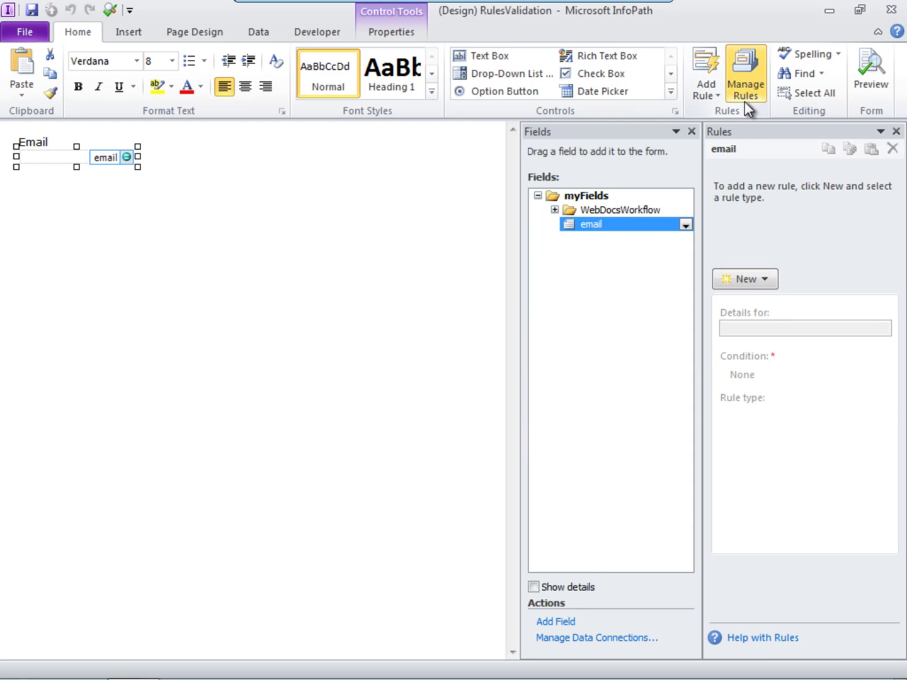
pyautogui.click(745, 281)
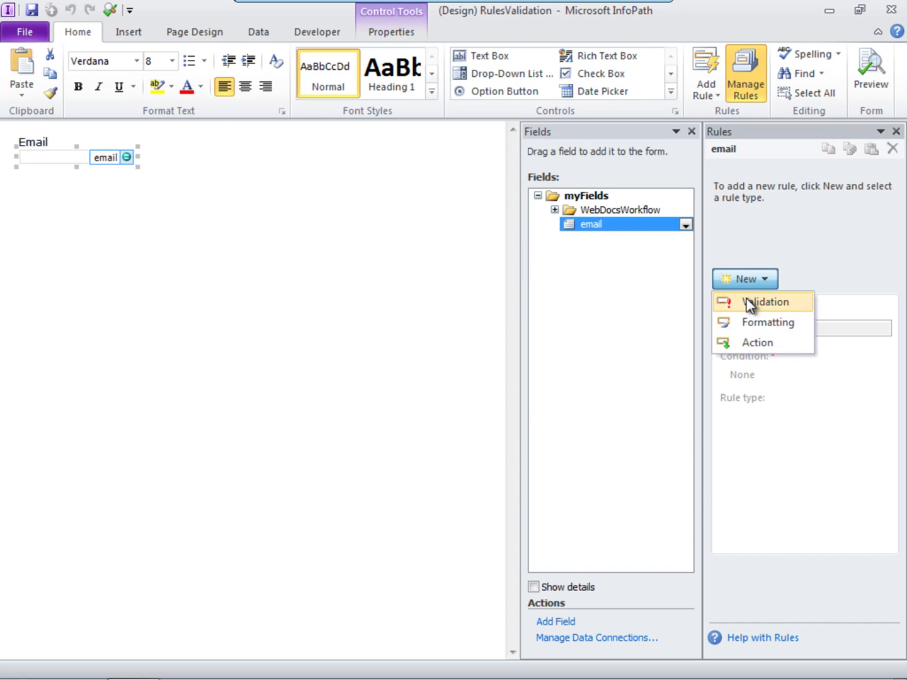
pyautogui.click(748, 304)
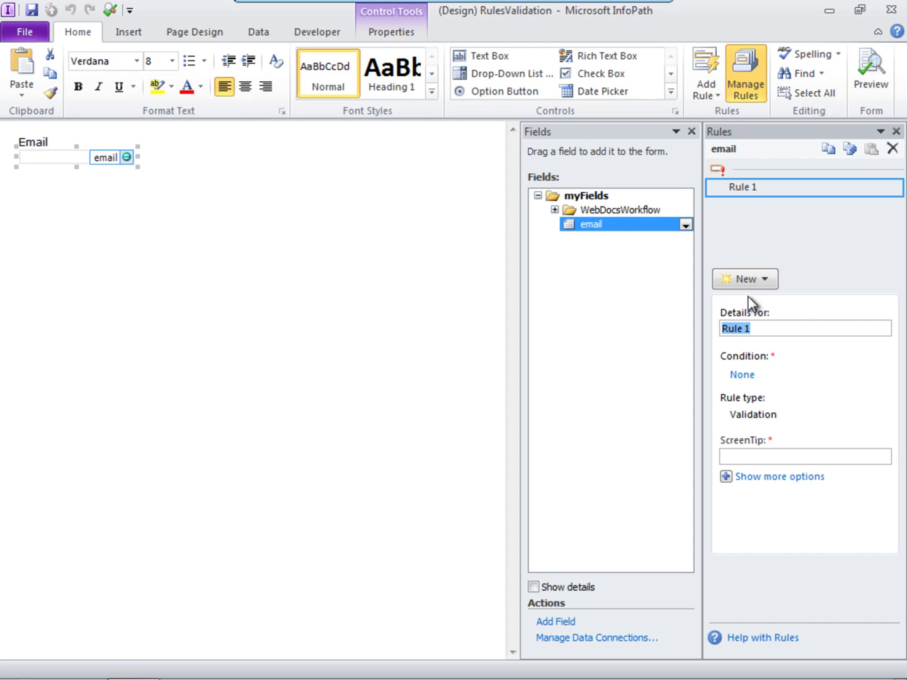
# Step: Set Rule 1's condition to 'email does not match pattern' using the standard E-mail pattern
pyautogui.click(742, 374)
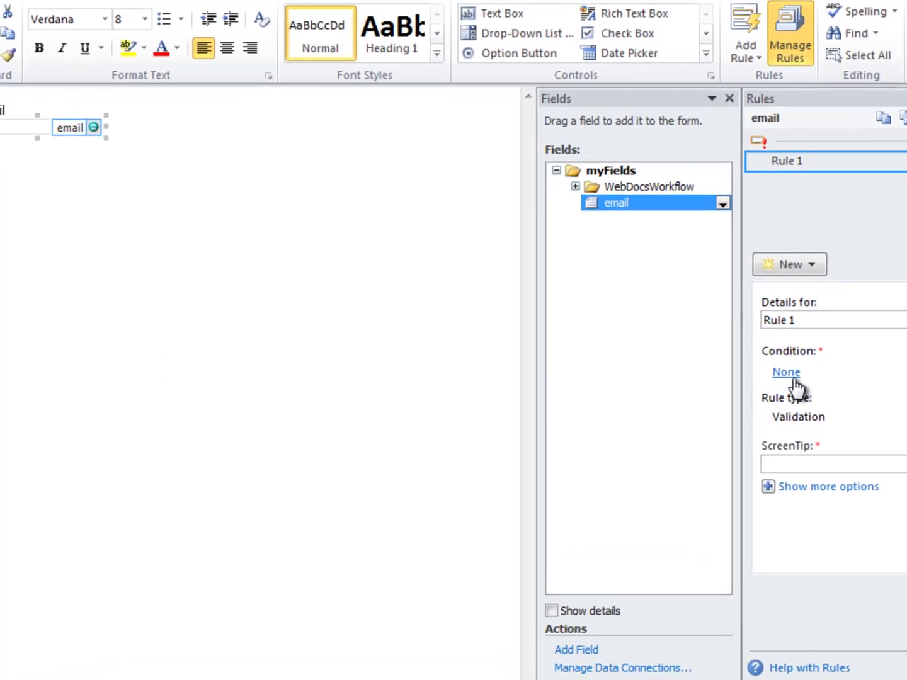
pyautogui.click(788, 375)
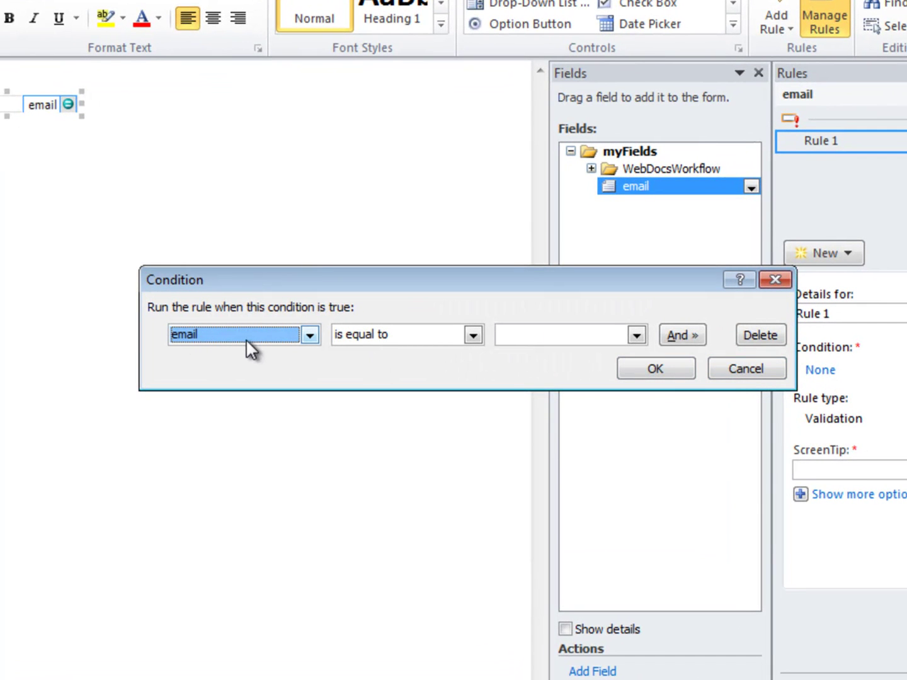
pyautogui.click(472, 335)
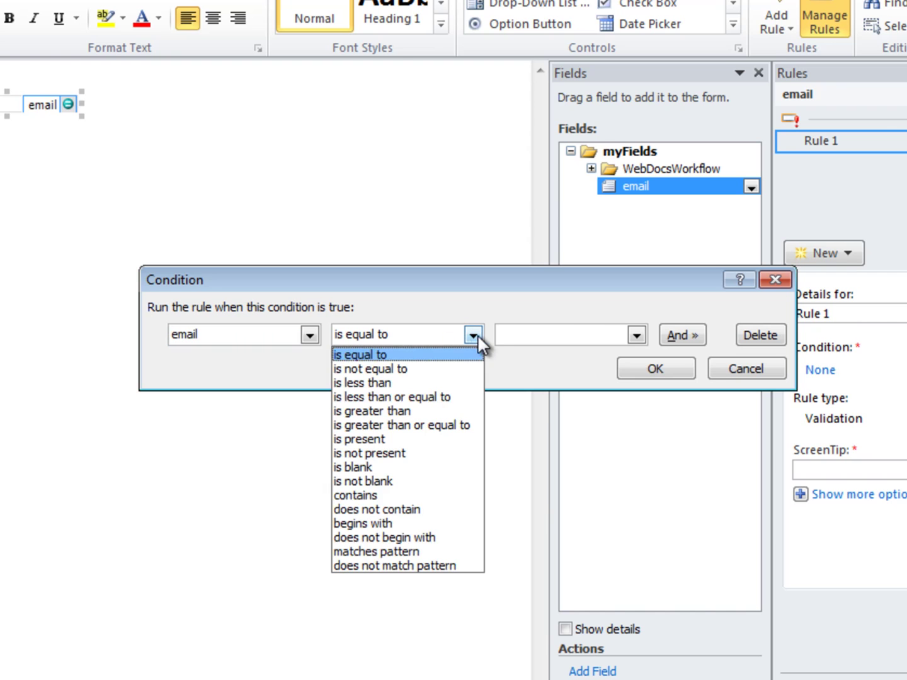
pyautogui.click(428, 564)
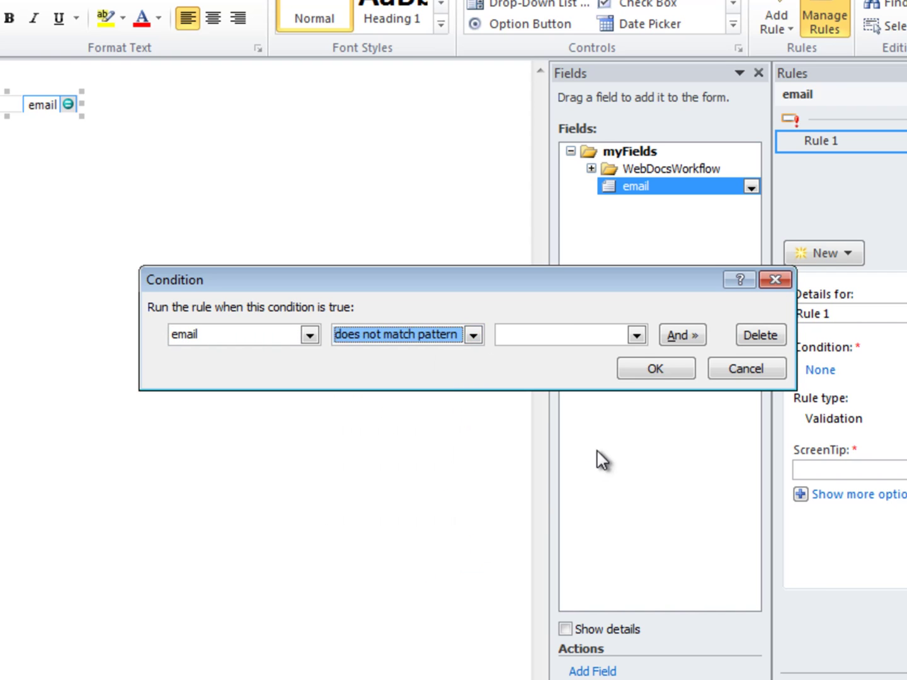
pyautogui.click(636, 335)
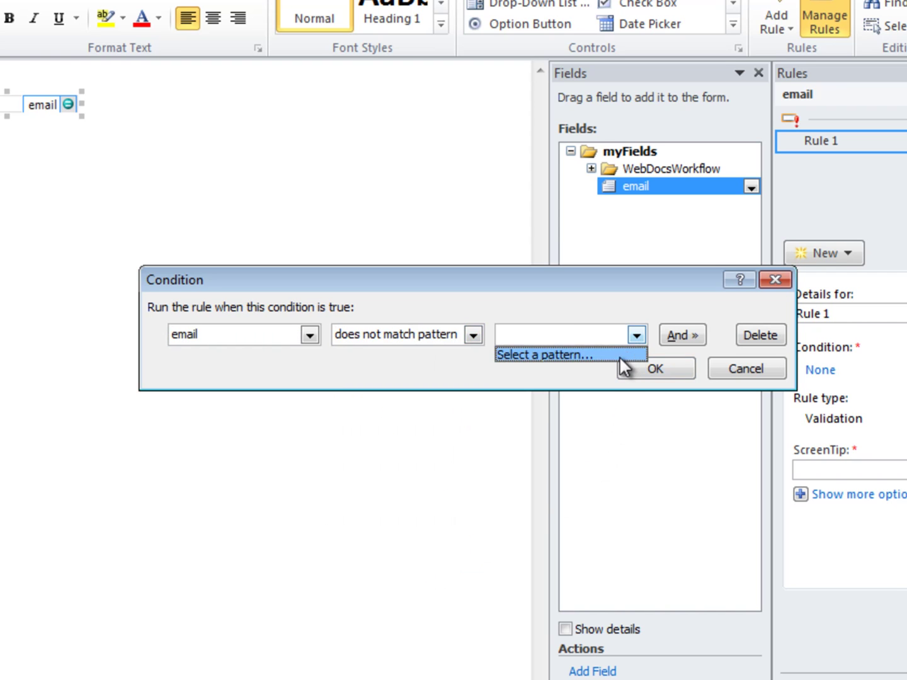
pyautogui.click(619, 356)
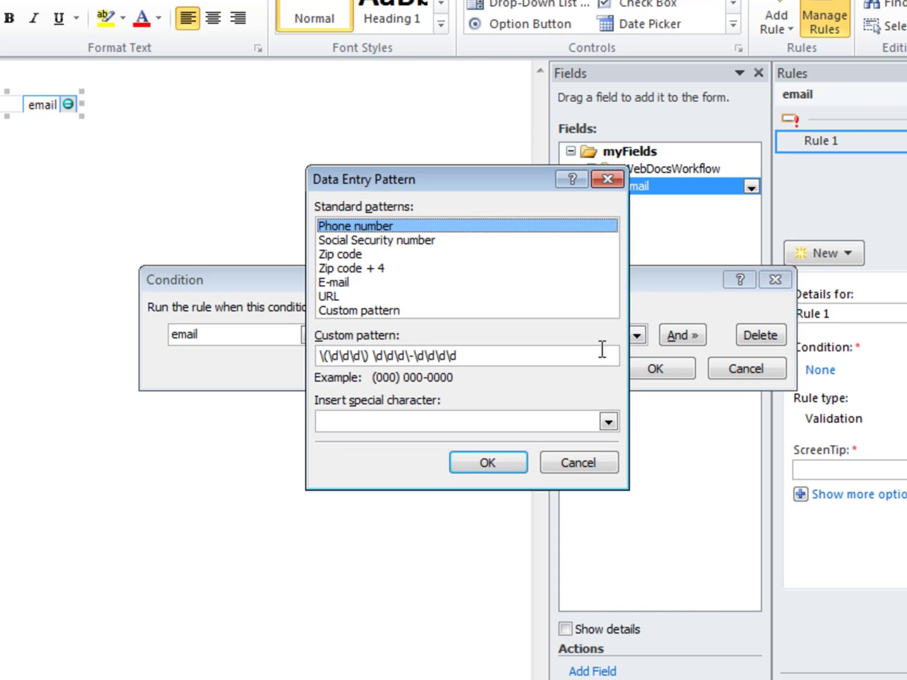
pyautogui.click(342, 281)
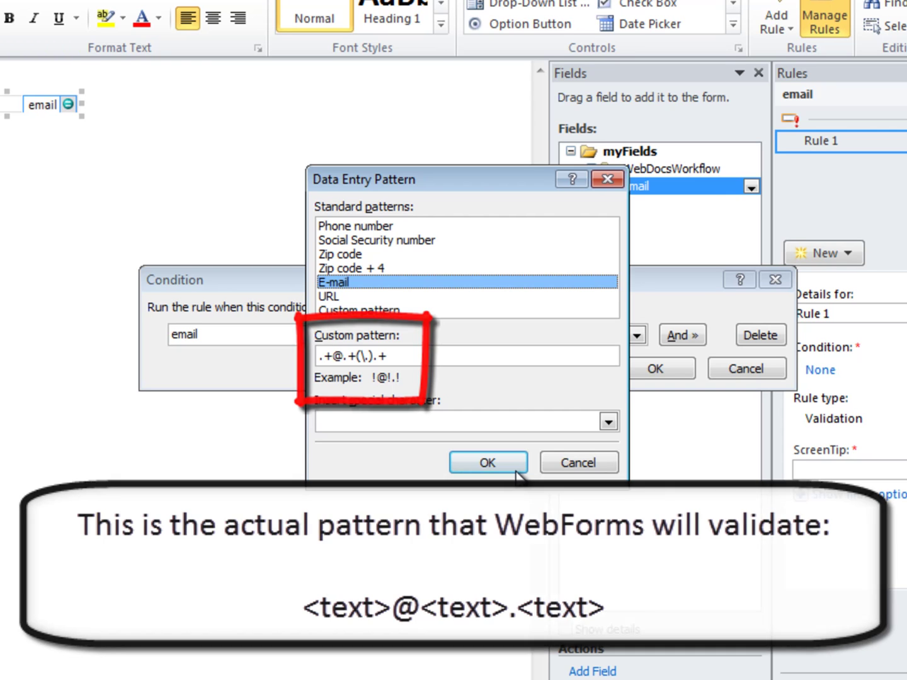
pyautogui.click(511, 464)
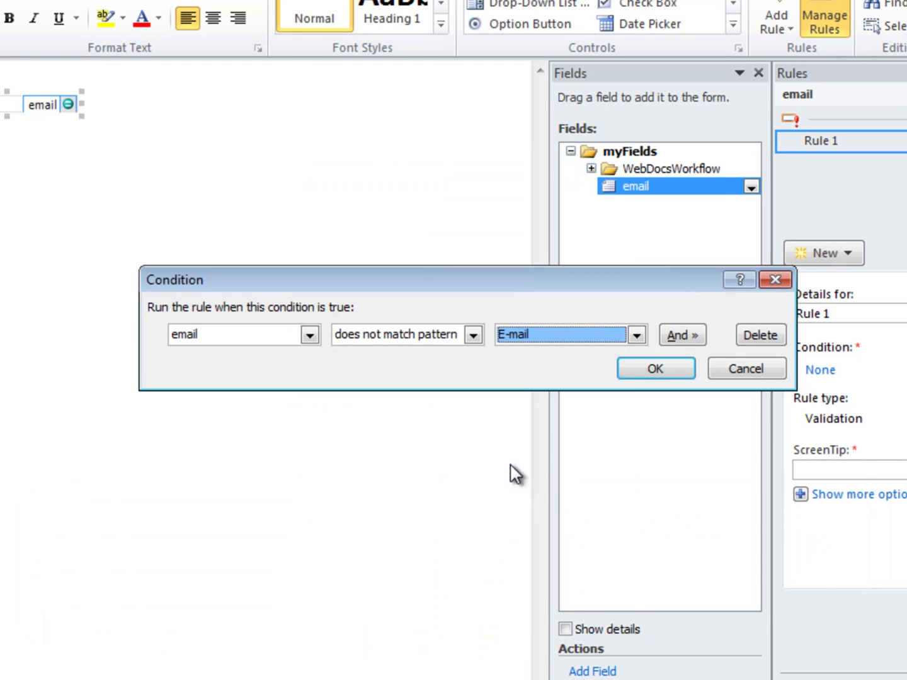
pyautogui.click(670, 367)
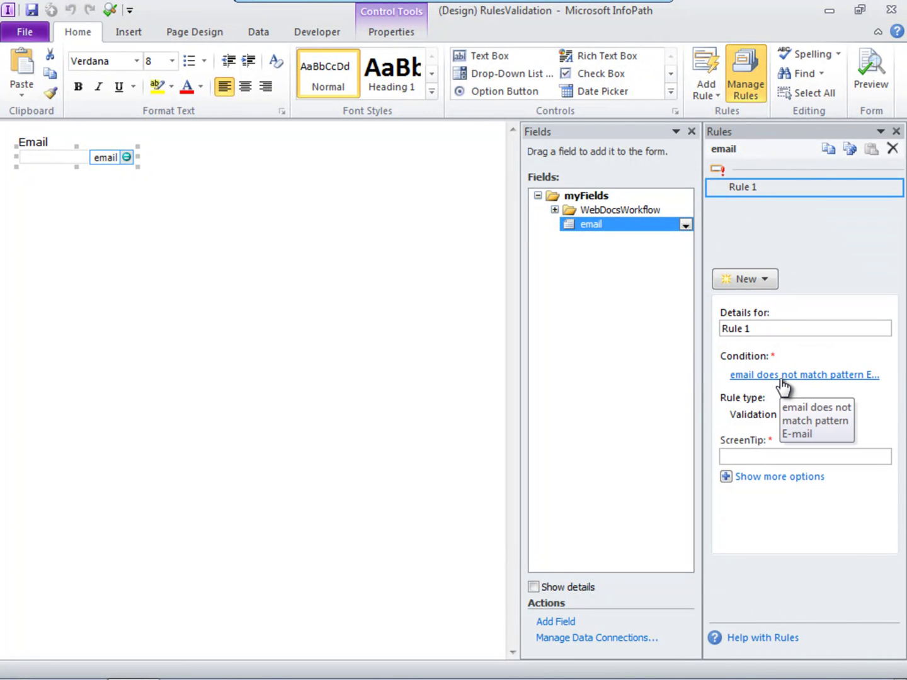
pyautogui.click(752, 456)
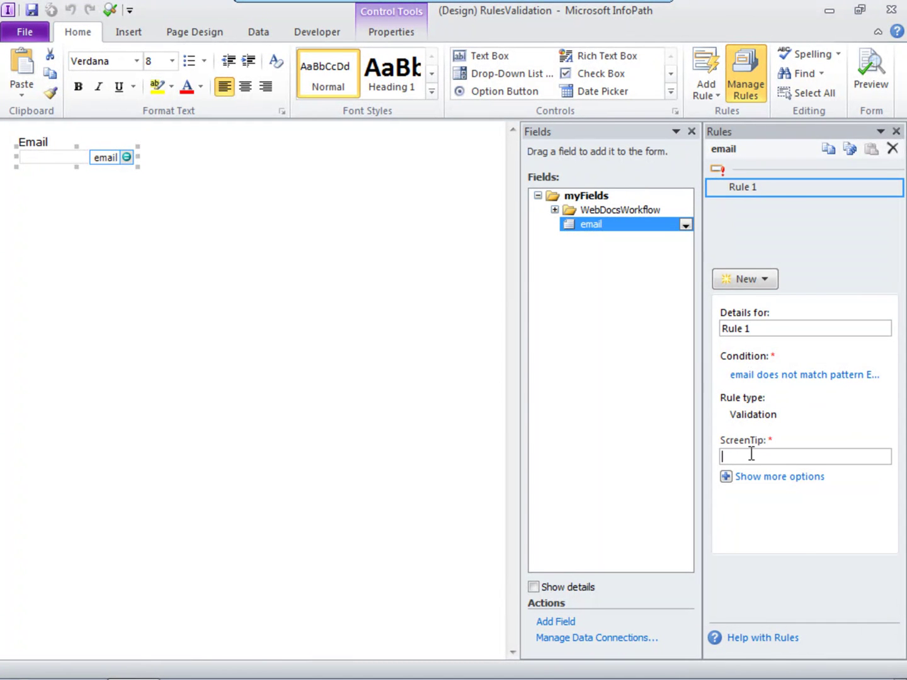
pyautogui.write('Use the format of name@exa')
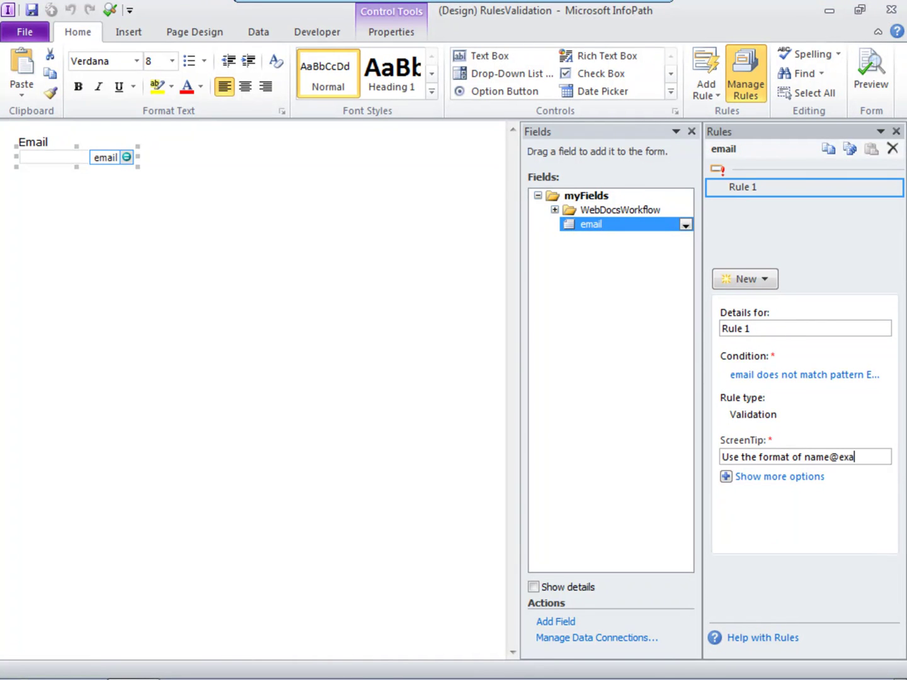
pyautogui.write('mple.com')
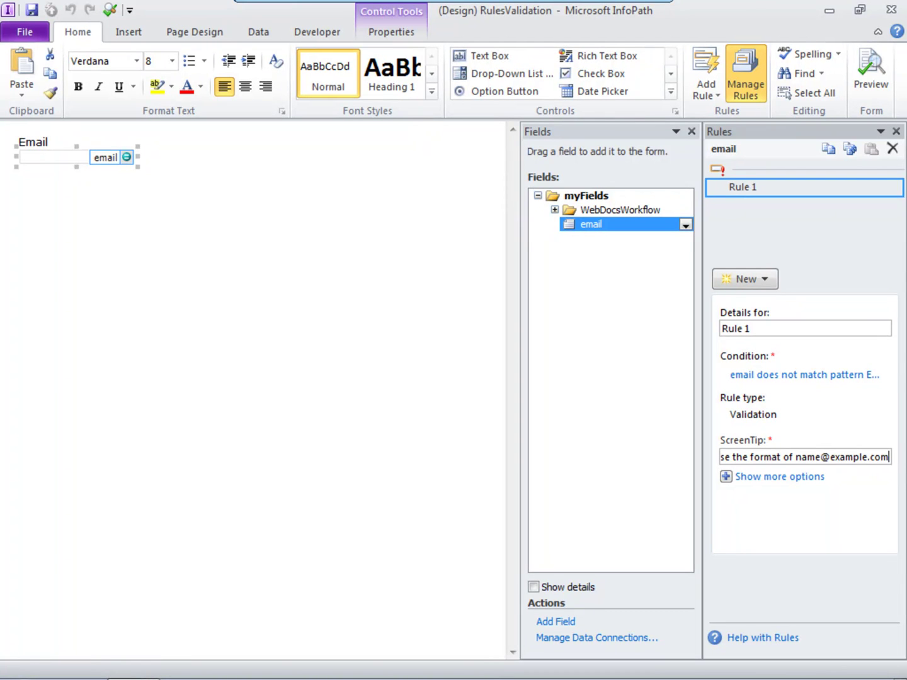
# Step: Rename the rule from Rule 1 to 'Require valid email'
pyautogui.click(761, 327)
pyautogui.moveTo(762, 326); pyautogui.dragTo(489, 326)
pyautogui.write('Require valid email')
pyautogui.click(869, 75)
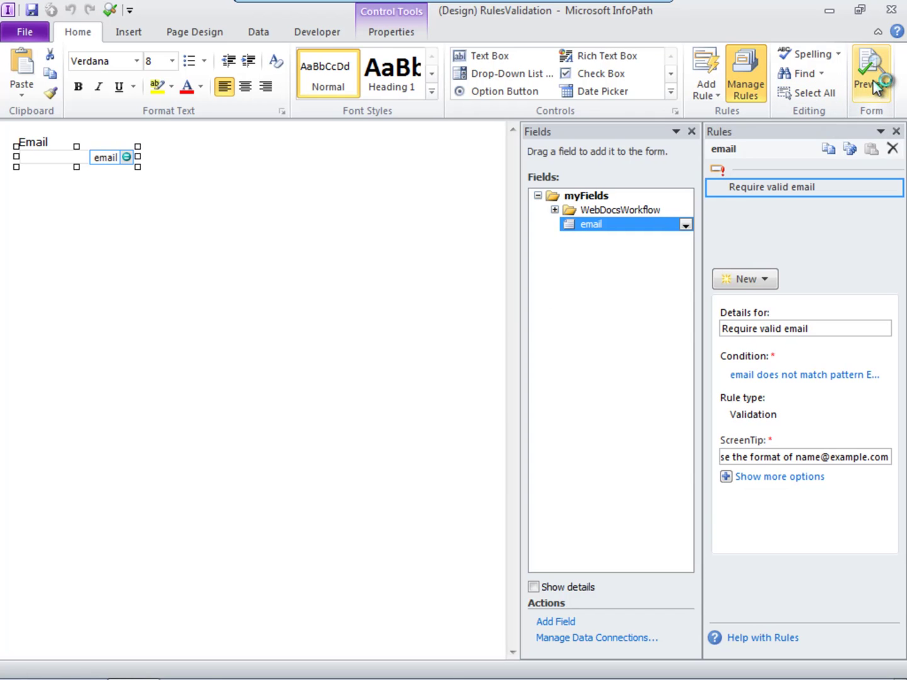
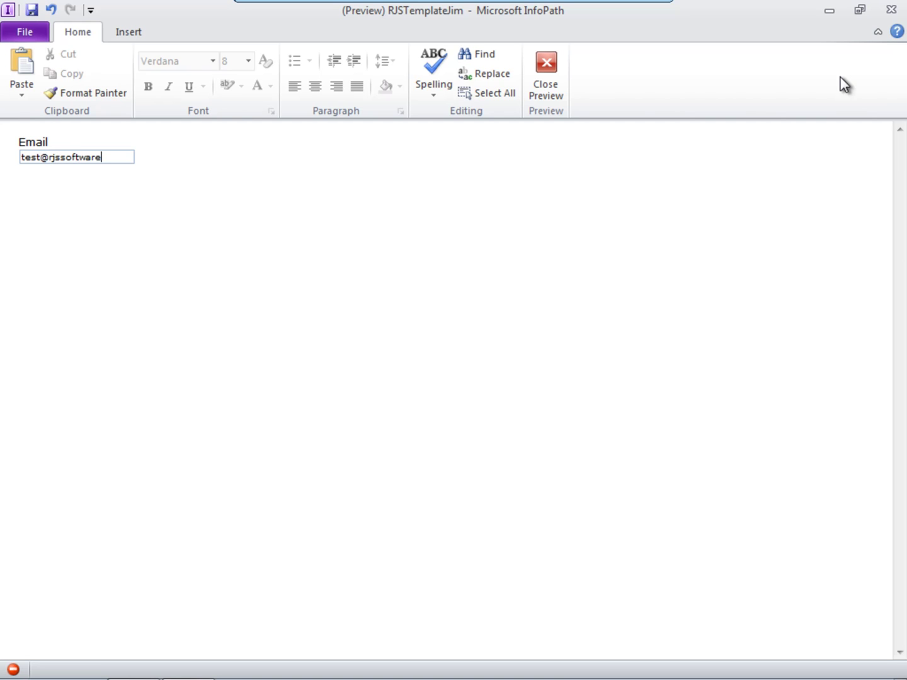
pyautogui.click(225, 152)
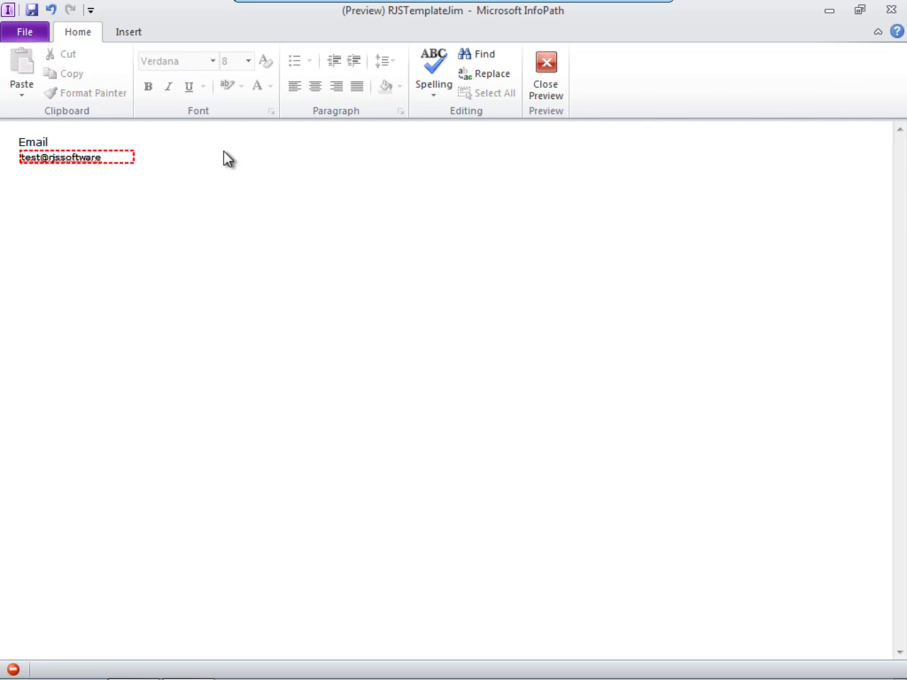
pyautogui.click(129, 157)
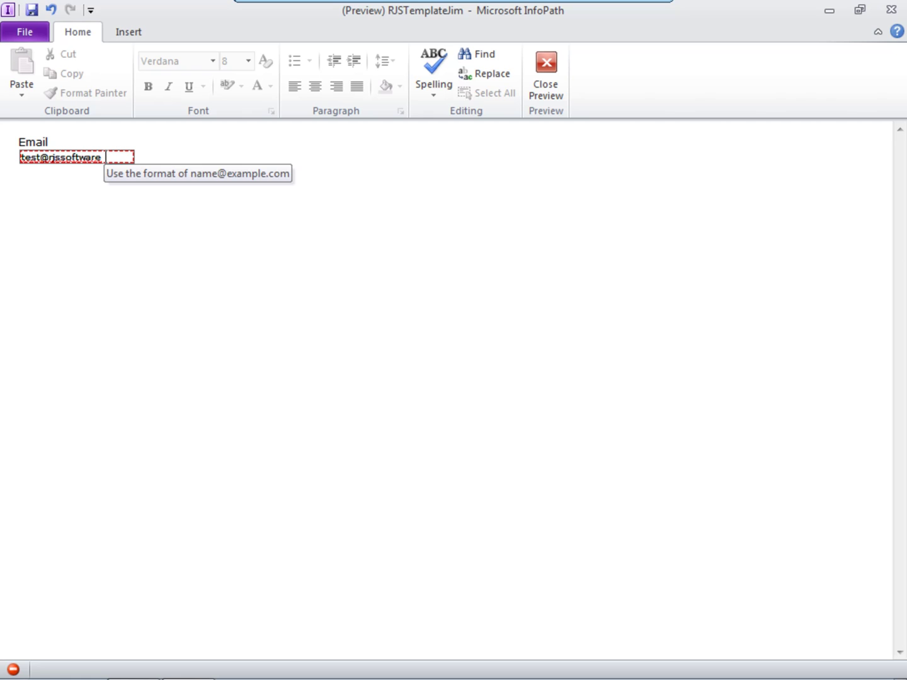
# Step: Complete the address with '.com' so it passes validation, then close the preview
pyautogui.click(117, 156)
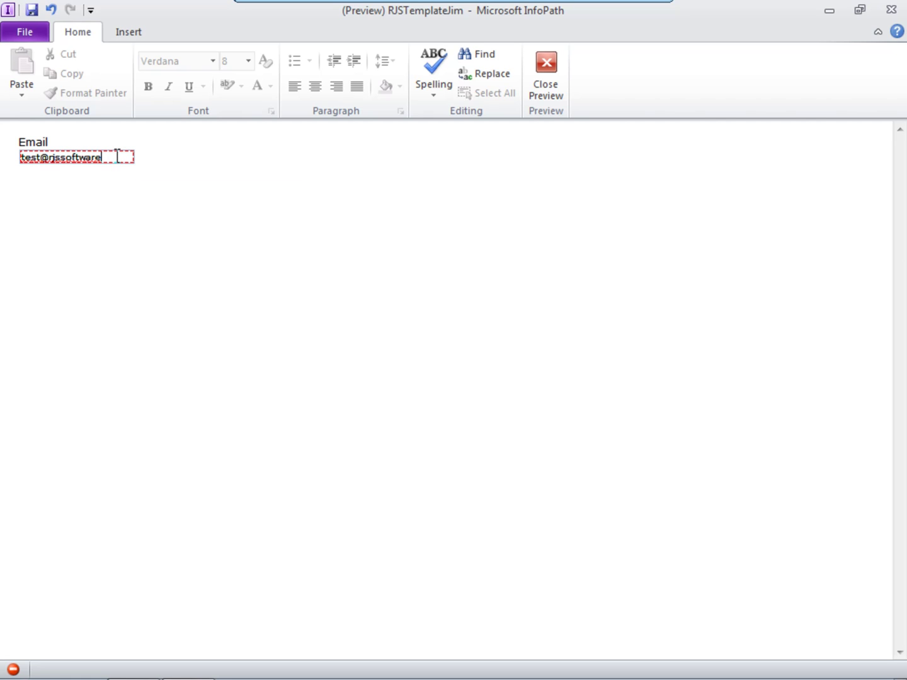
pyautogui.write('.com')
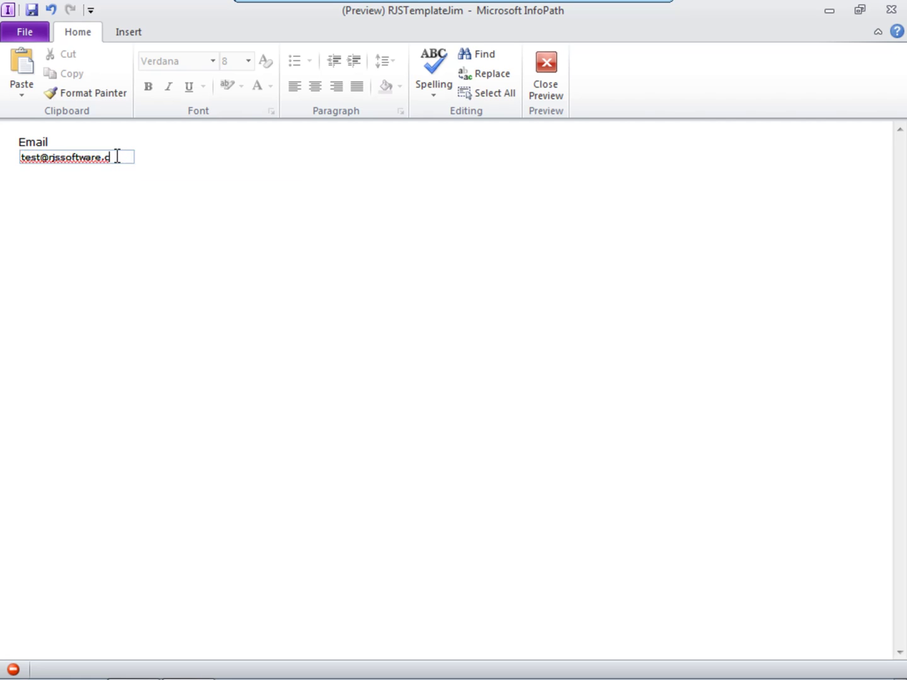
pyautogui.click(164, 197)
pyautogui.click(558, 78)
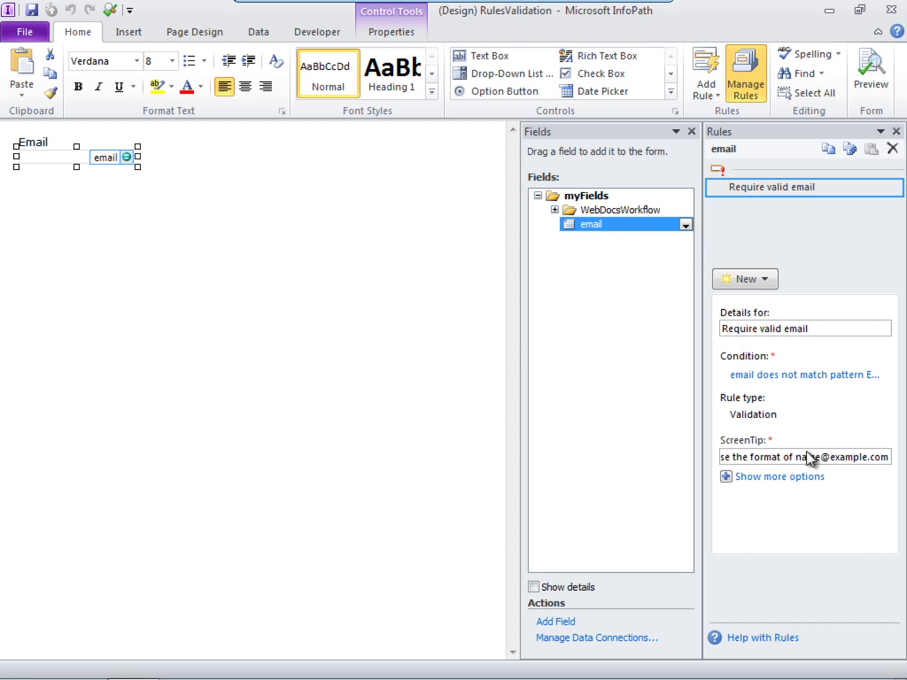
# Step: Erase the email rule's ScreenTip text and reselect the Email control
pyautogui.click(831, 457)
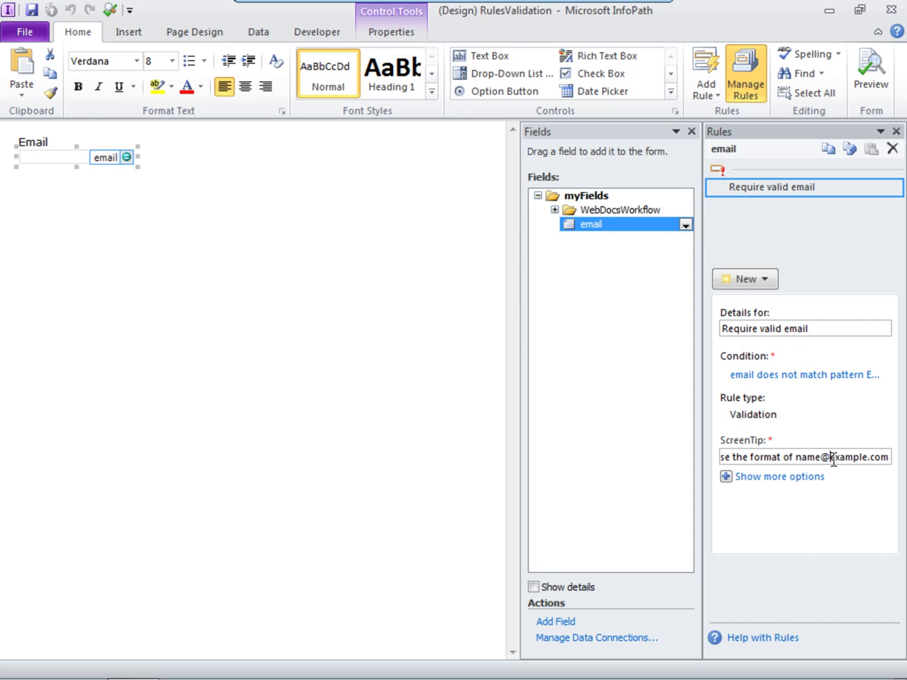
pyautogui.hotkey('ctrl', 'a')
pyautogui.press('Delete')
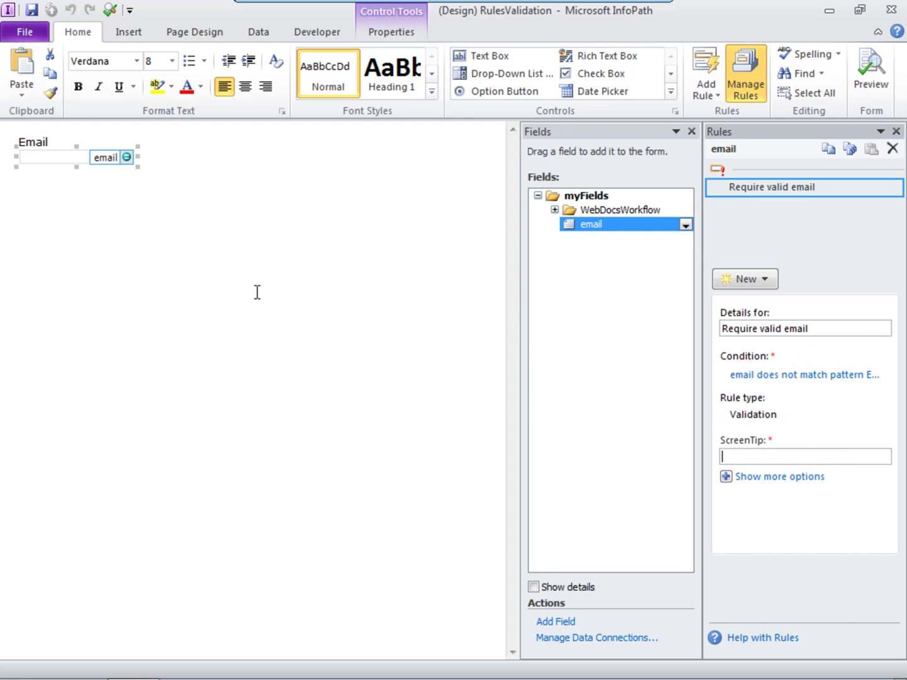
pyautogui.click(207, 191)
pyautogui.click(93, 162)
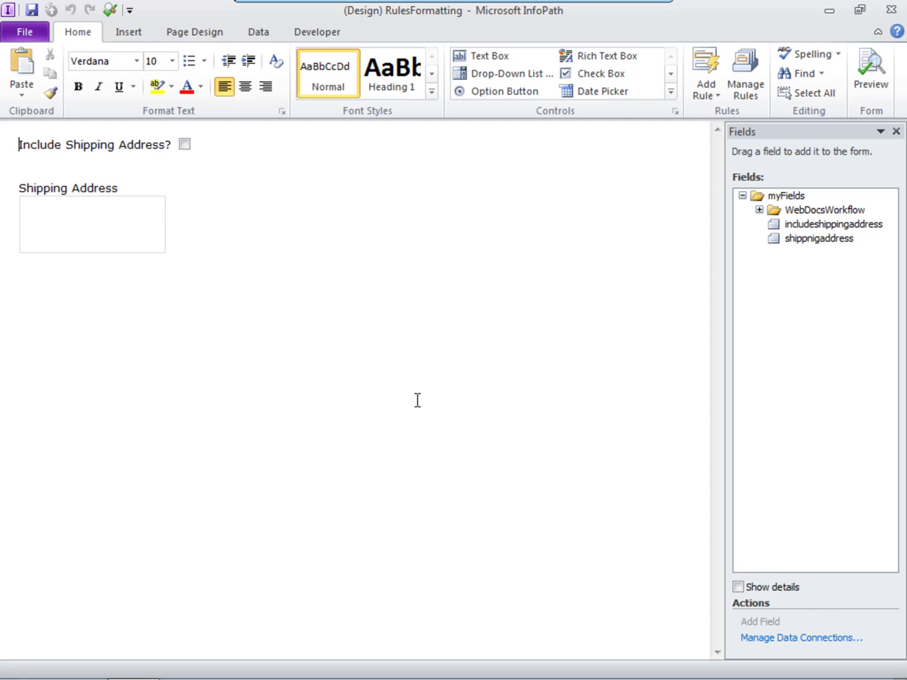
# Step: Add a formatting rule named 'Hide unless include shipping address' to the Shipping Address box
pyautogui.click(112, 241)
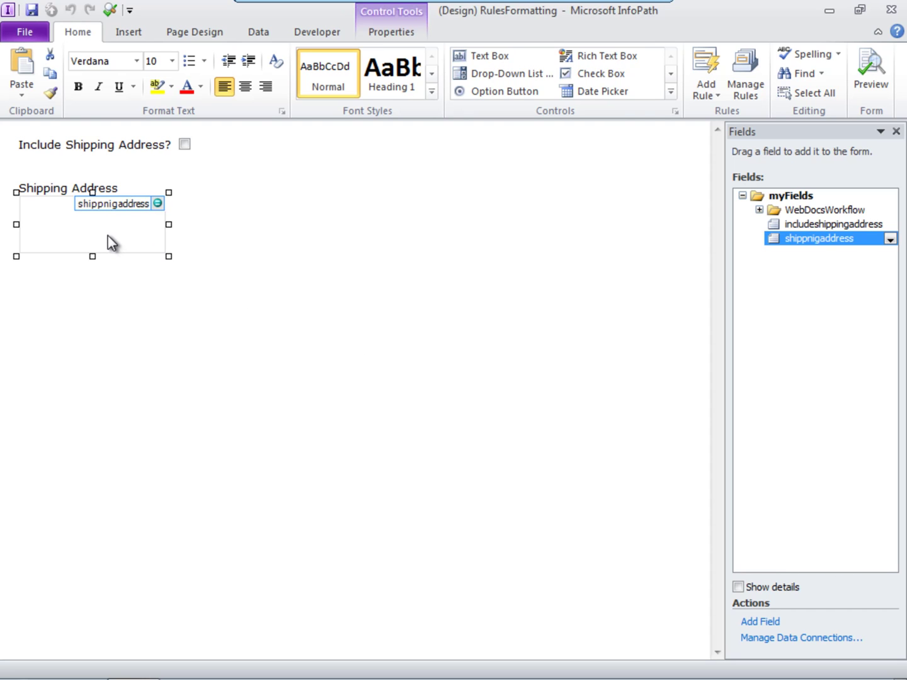
pyautogui.click(759, 98)
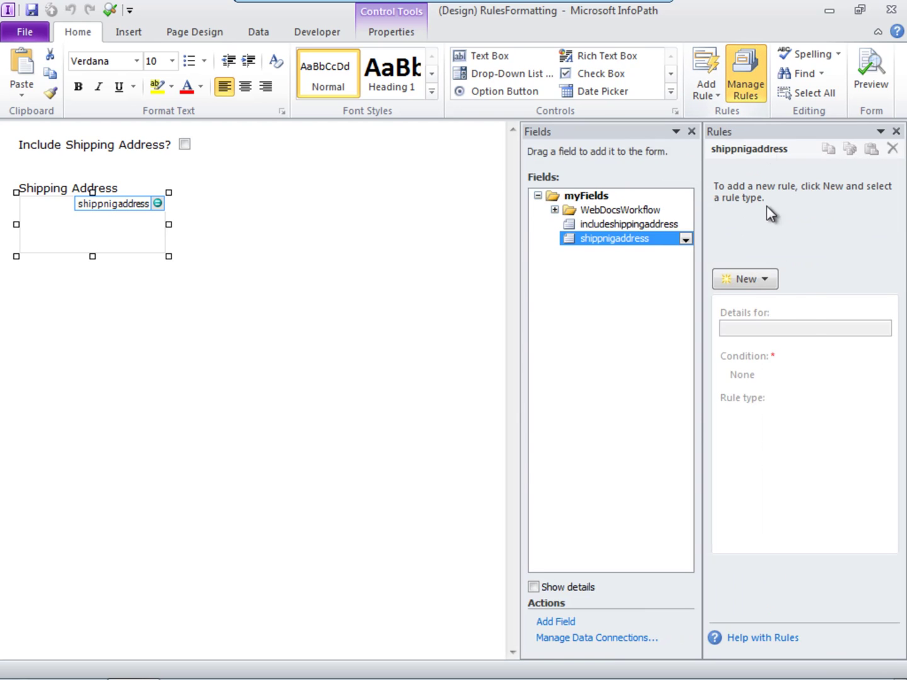
pyautogui.click(765, 289)
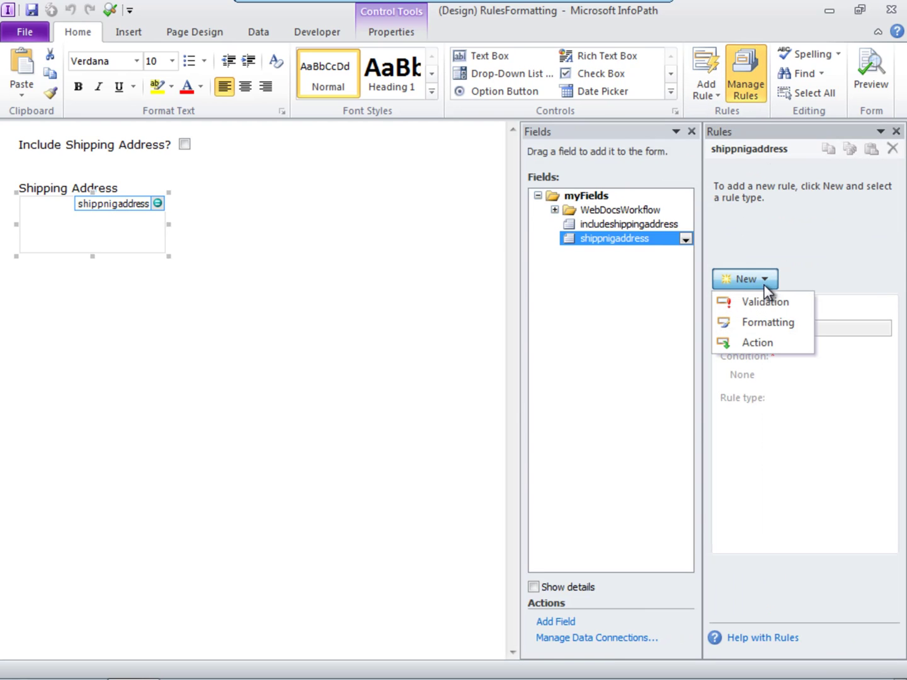
pyautogui.click(767, 322)
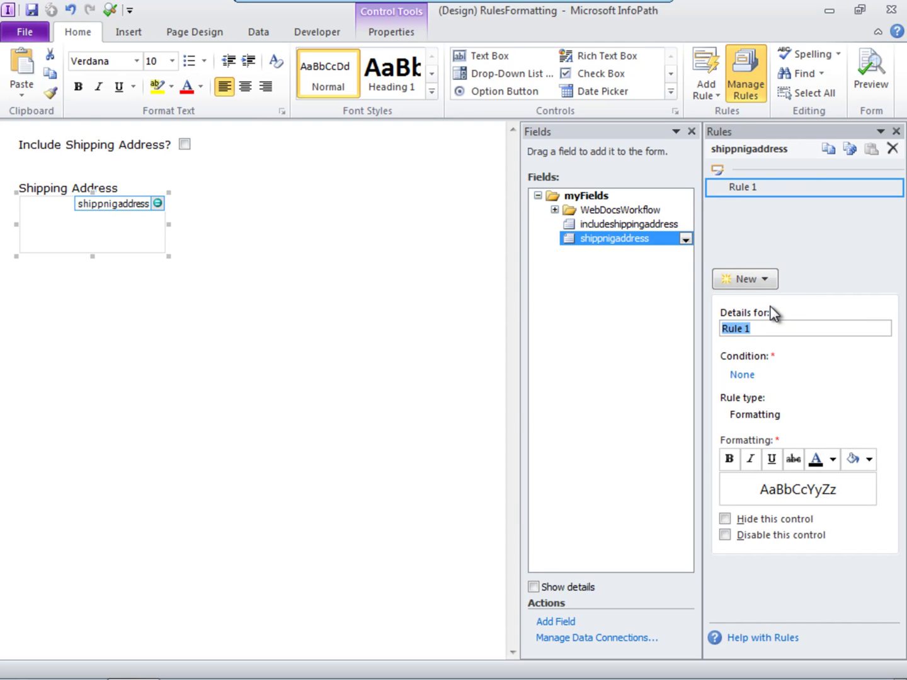
pyautogui.write('Hide unless include shipping address')
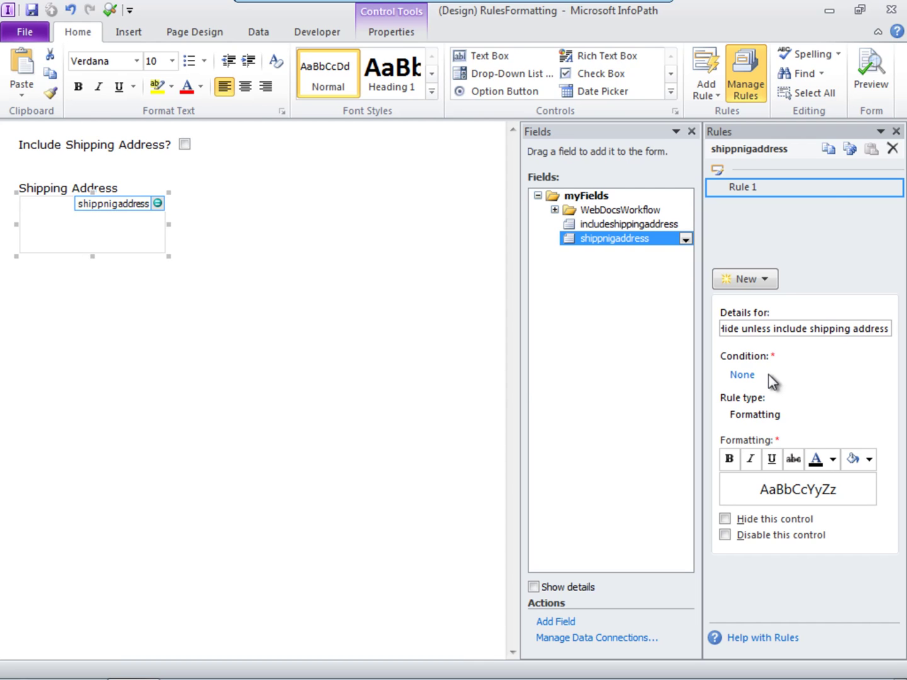
# Step: Make it hide the control when includeshippingaddress is blank, then preview the form
pyautogui.click(749, 376)
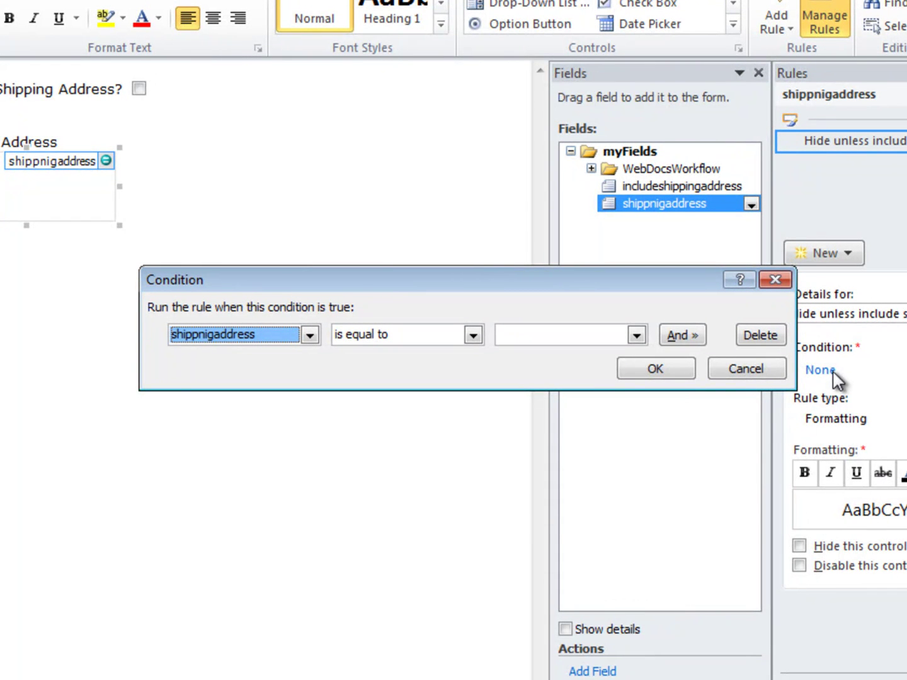
pyautogui.click(310, 335)
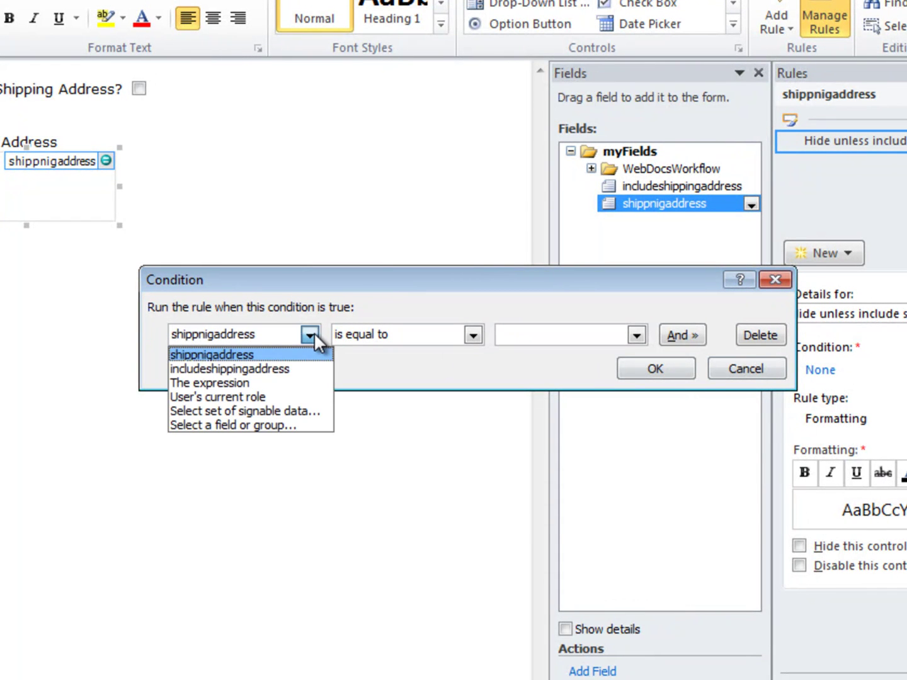
pyautogui.click(293, 369)
pyautogui.click(473, 336)
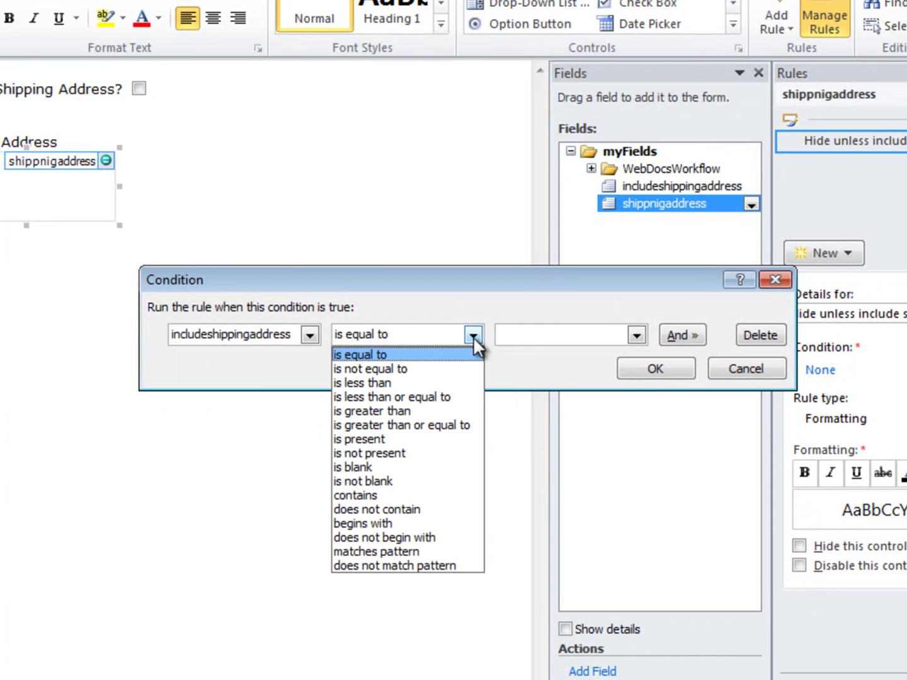
pyautogui.click(415, 469)
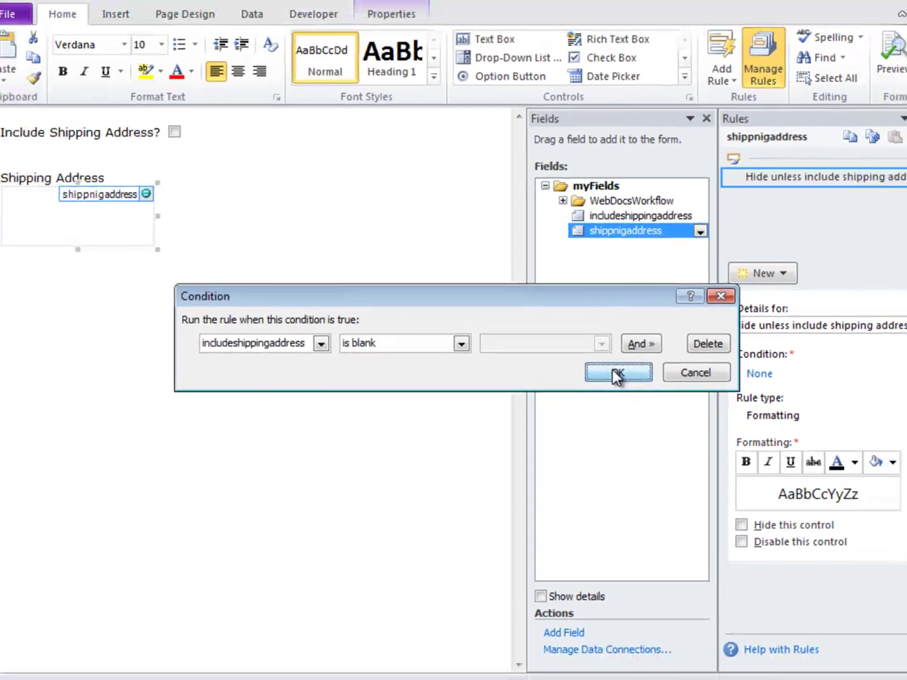
pyautogui.click(649, 370)
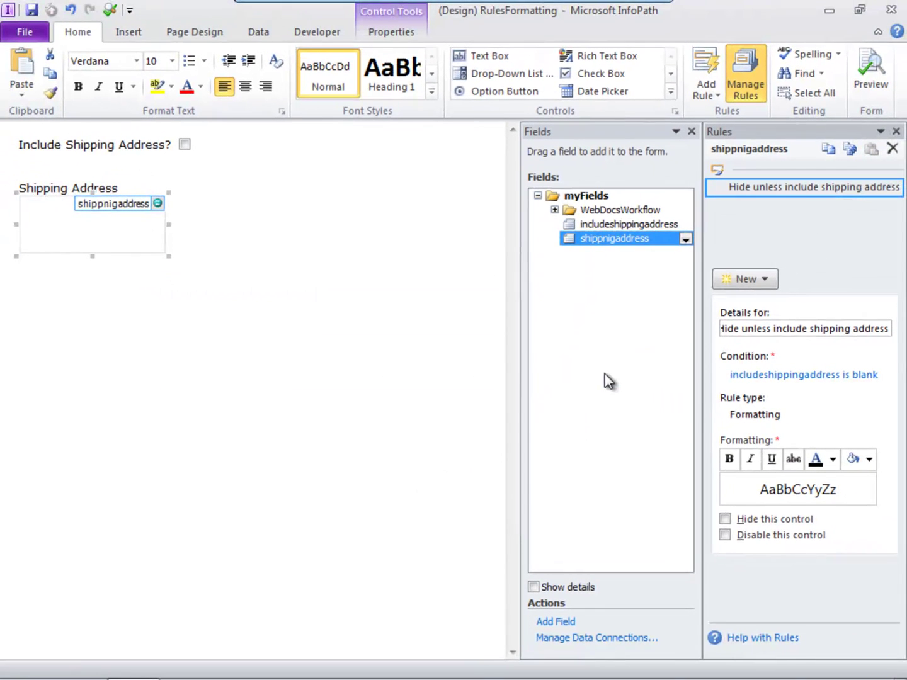
pyautogui.click(725, 519)
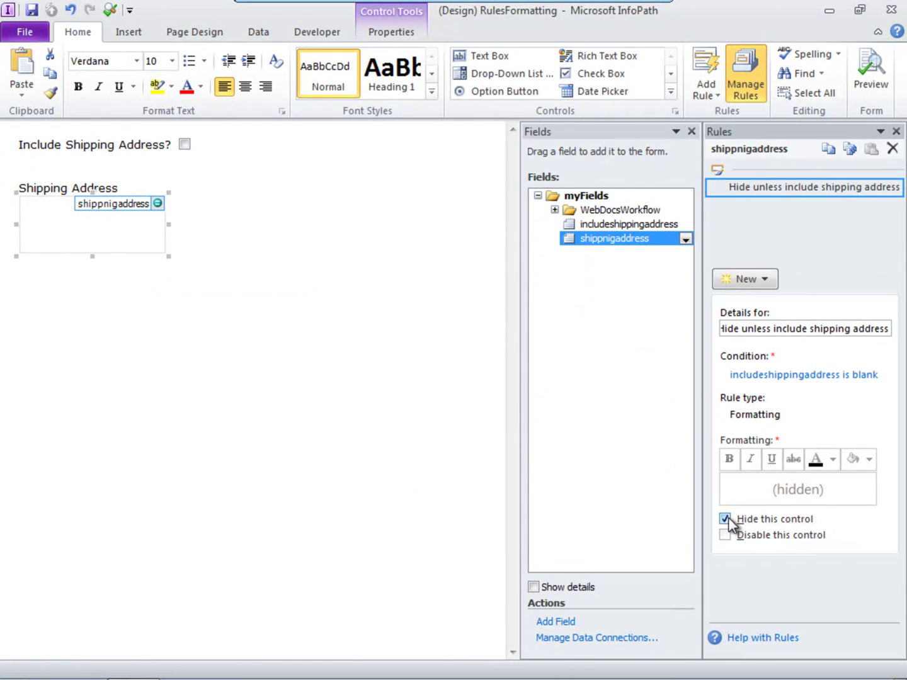
pyautogui.click(866, 70)
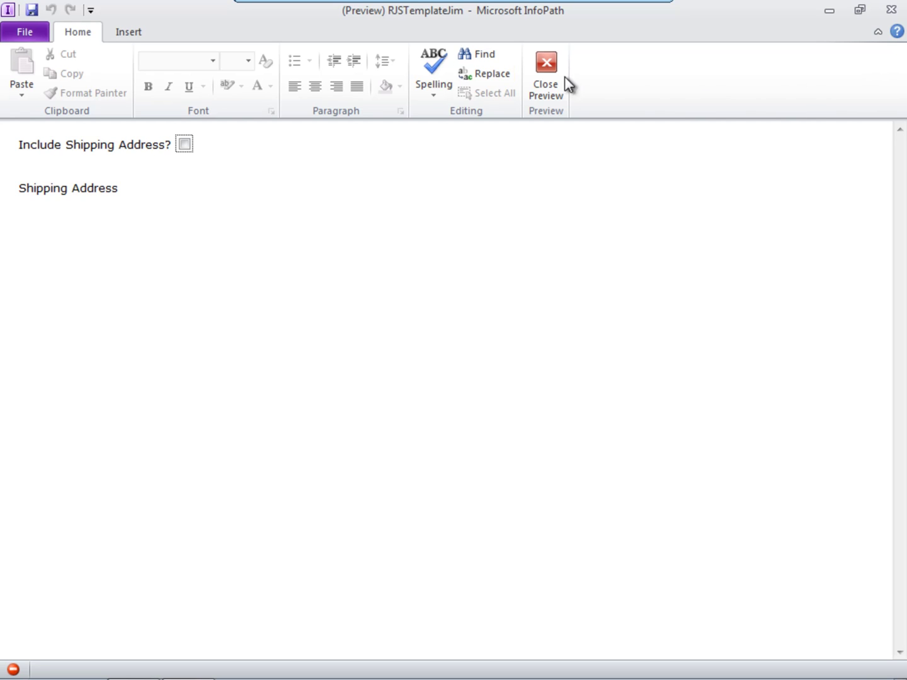
# Step: Tick Include Shipping Address in the preview so the Shipping Address box appears
pyautogui.click(184, 144)
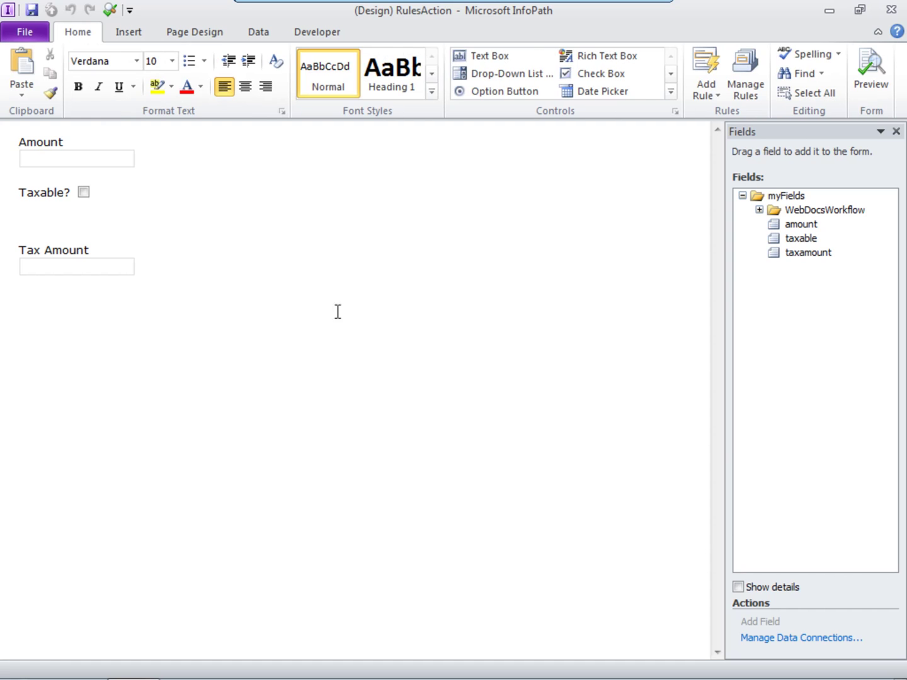
# Step: Add an action rule named 'Caluculate tax amount' to the Taxable checkbox
pyautogui.click(84, 193)
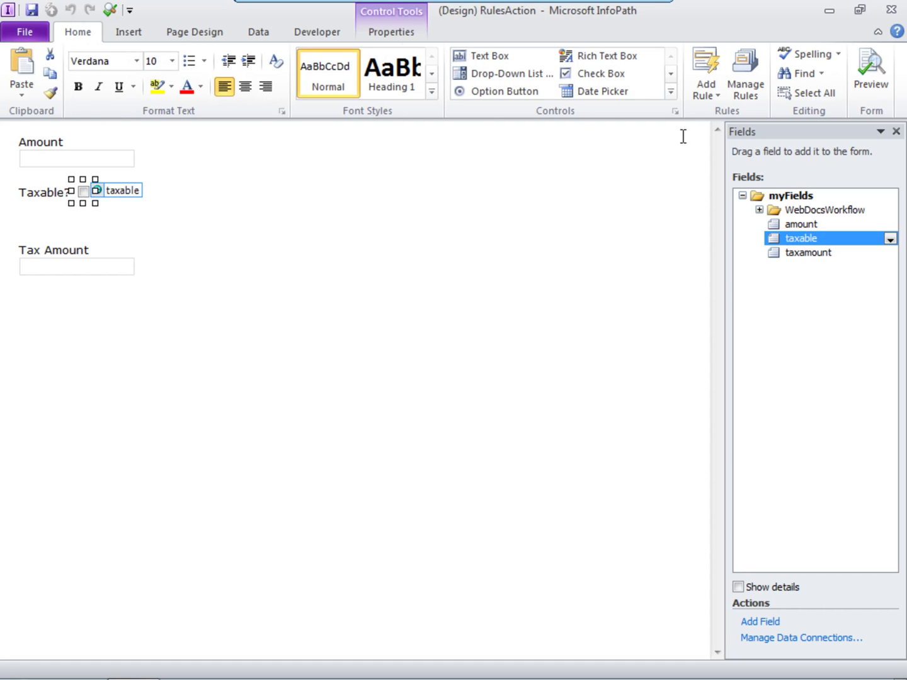
pyautogui.click(742, 96)
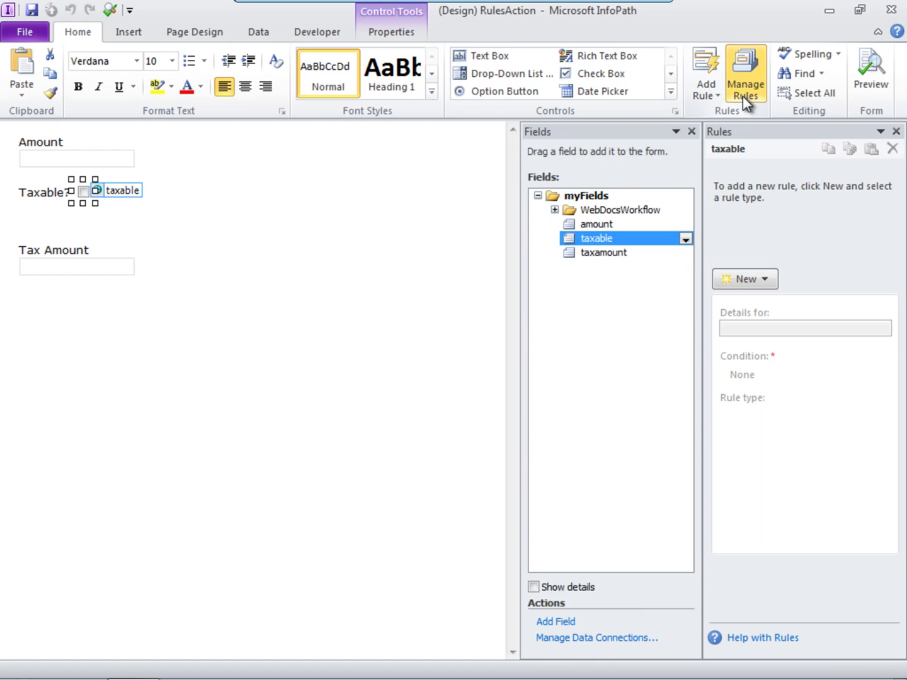
pyautogui.click(750, 281)
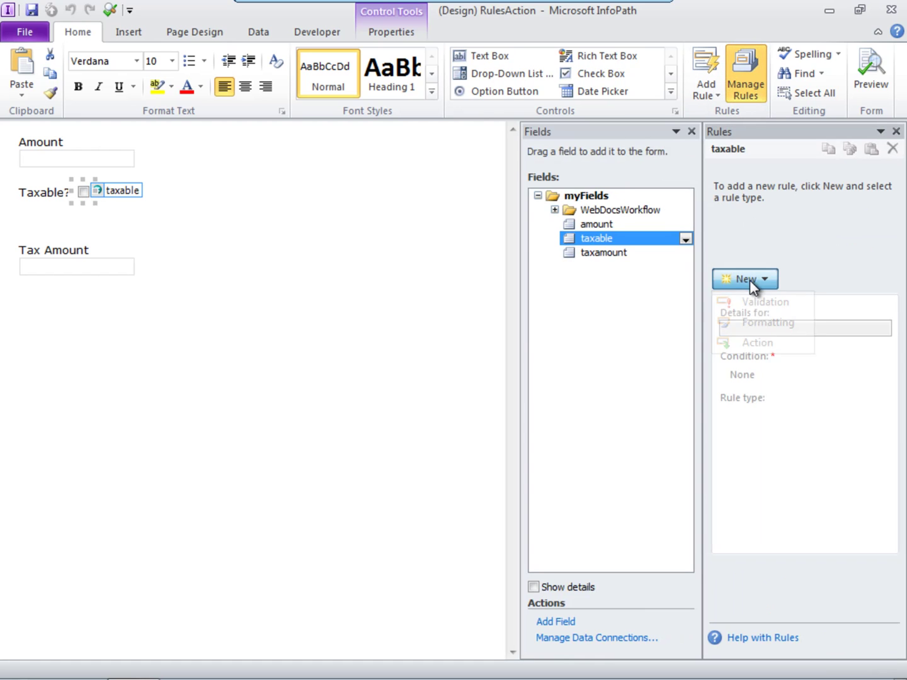
pyautogui.click(751, 343)
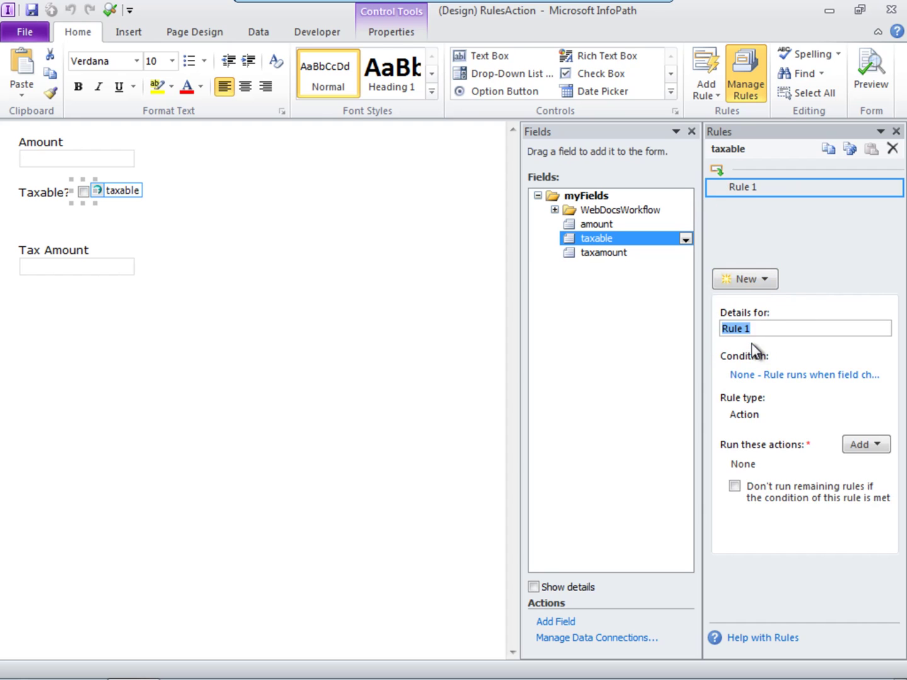
pyautogui.click(751, 328)
pyautogui.moveTo(752, 328); pyautogui.dragTo(678, 321)
pyautogui.write('Caluculate tax amount')
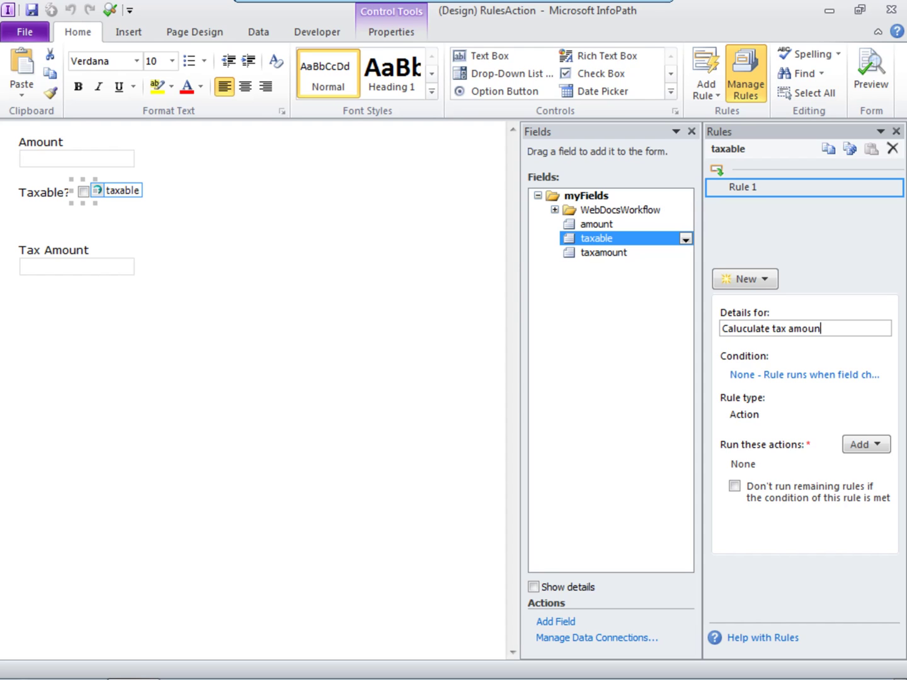
# Step: Set the rule's condition to 'taxable is present'
pyautogui.click(748, 376)
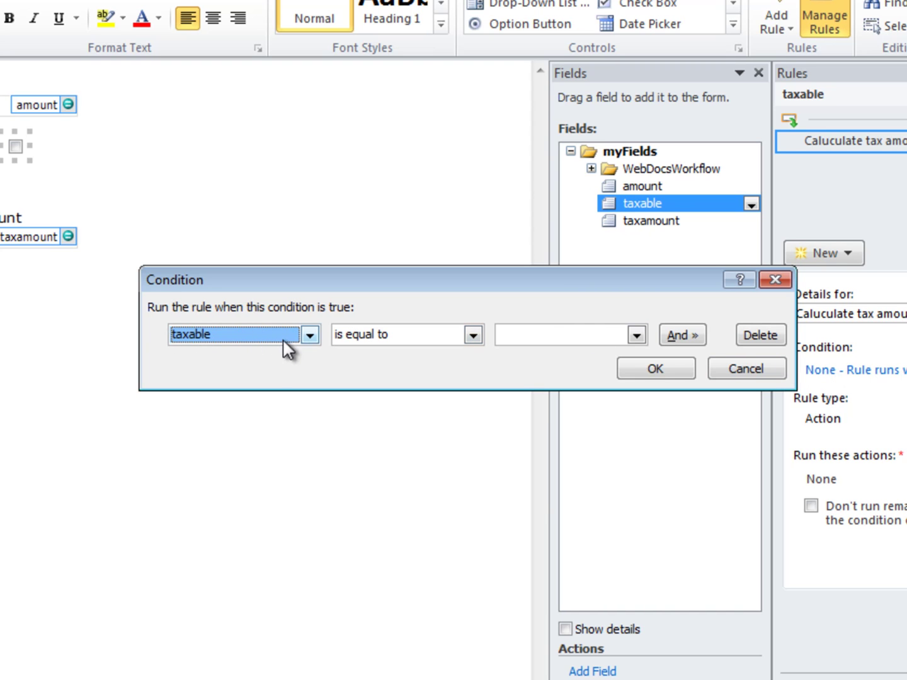
pyautogui.click(472, 334)
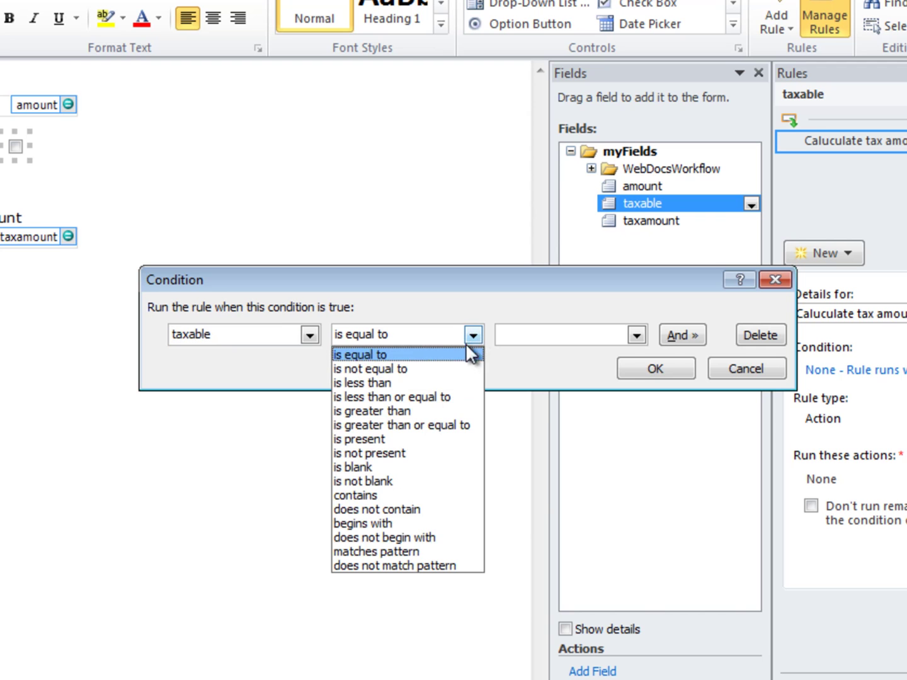
pyautogui.click(405, 443)
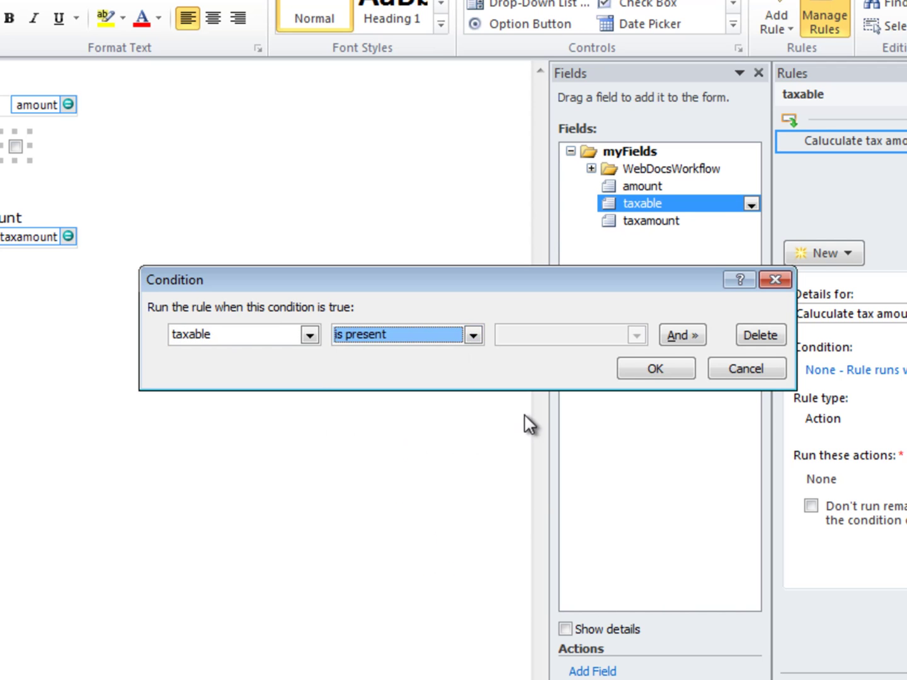
pyautogui.click(684, 370)
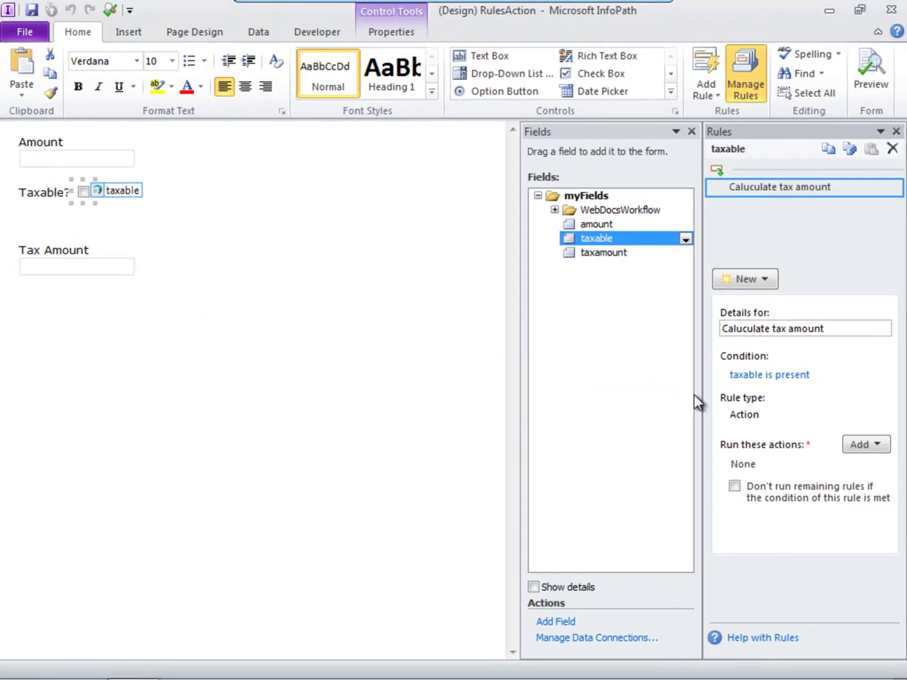
# Step: Add a Set a field's value action targeting the taxamount field
pyautogui.click(871, 449)
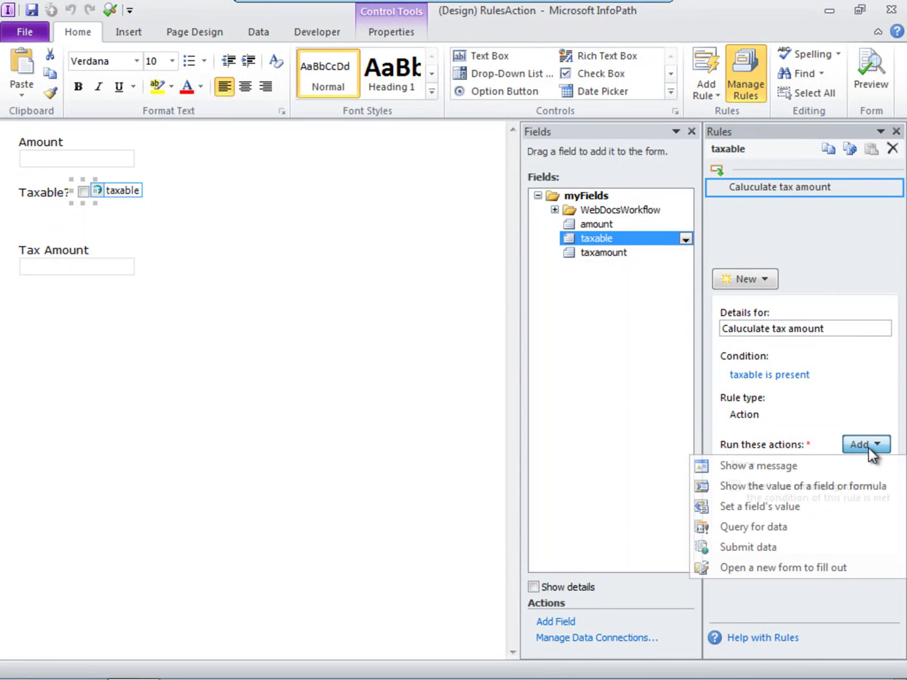
pyautogui.click(775, 507)
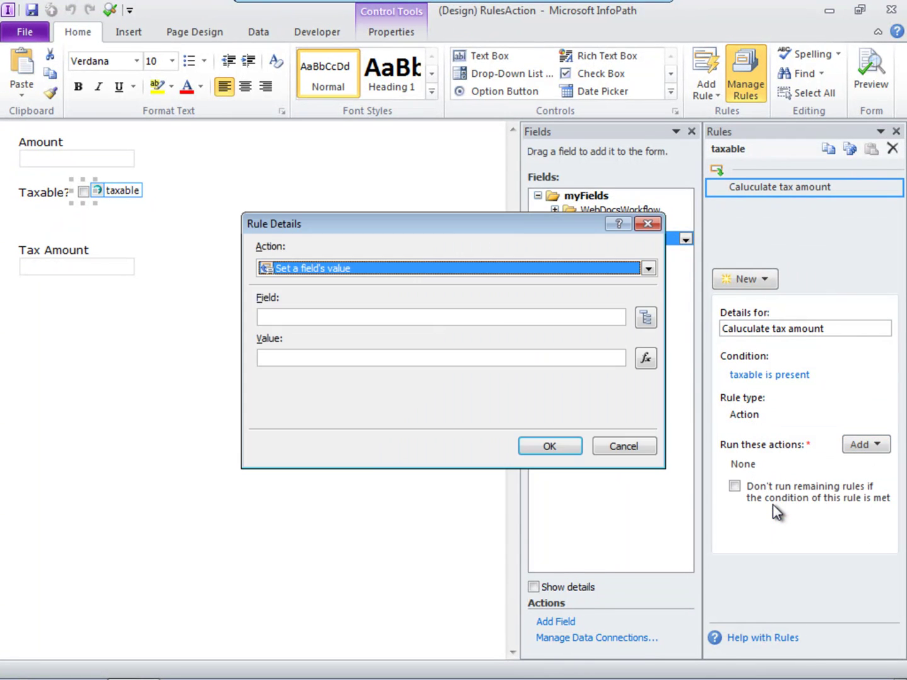
pyautogui.click(644, 318)
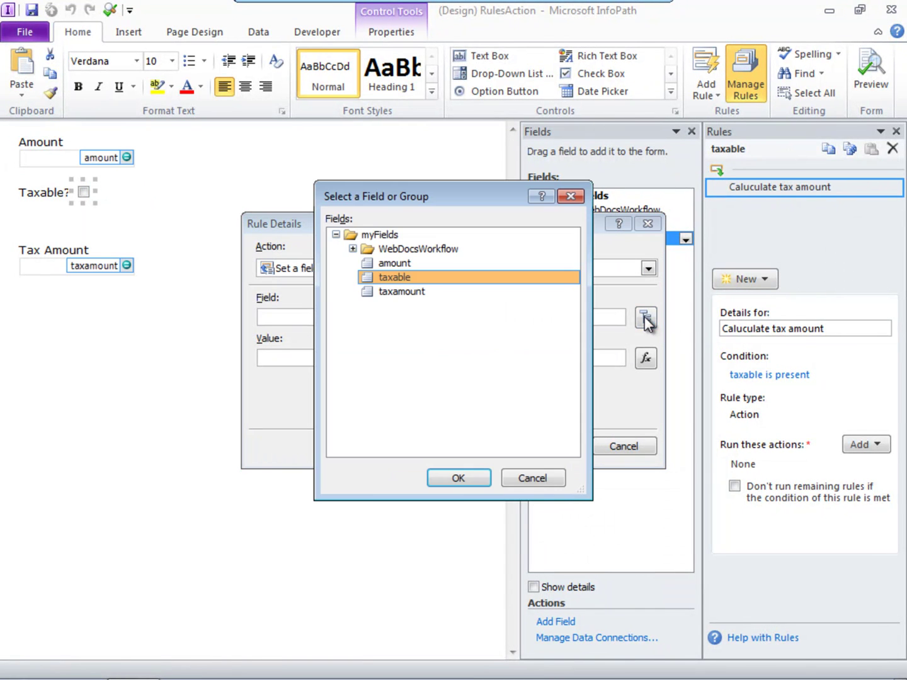
pyautogui.click(402, 291)
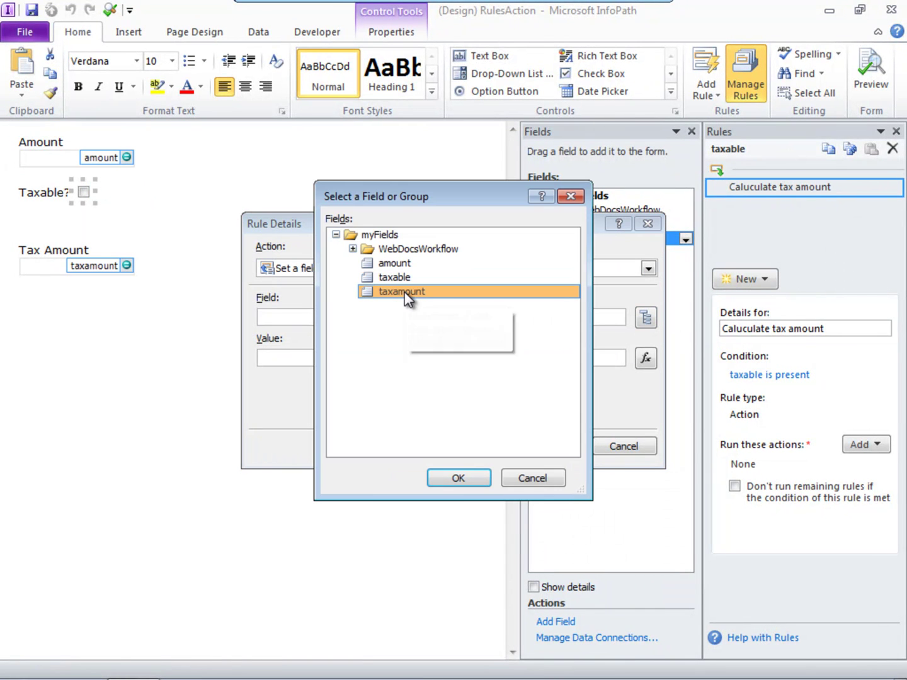
pyautogui.click(458, 479)
# Step: Build the value formula amount * .075 and save the action to the rule
pyautogui.click(645, 358)
pyautogui.click(230, 408)
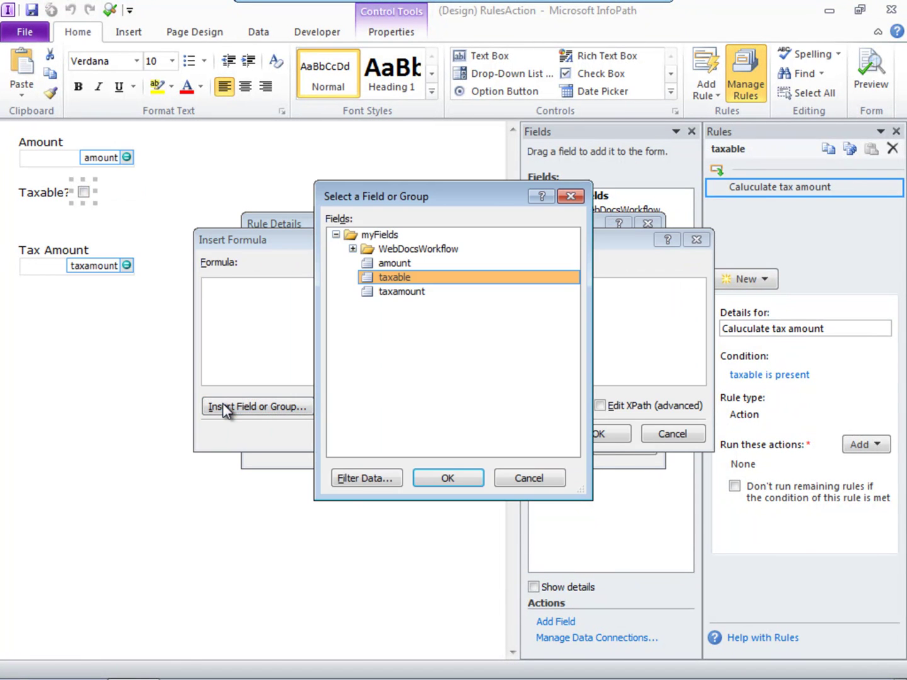
pyautogui.click(390, 262)
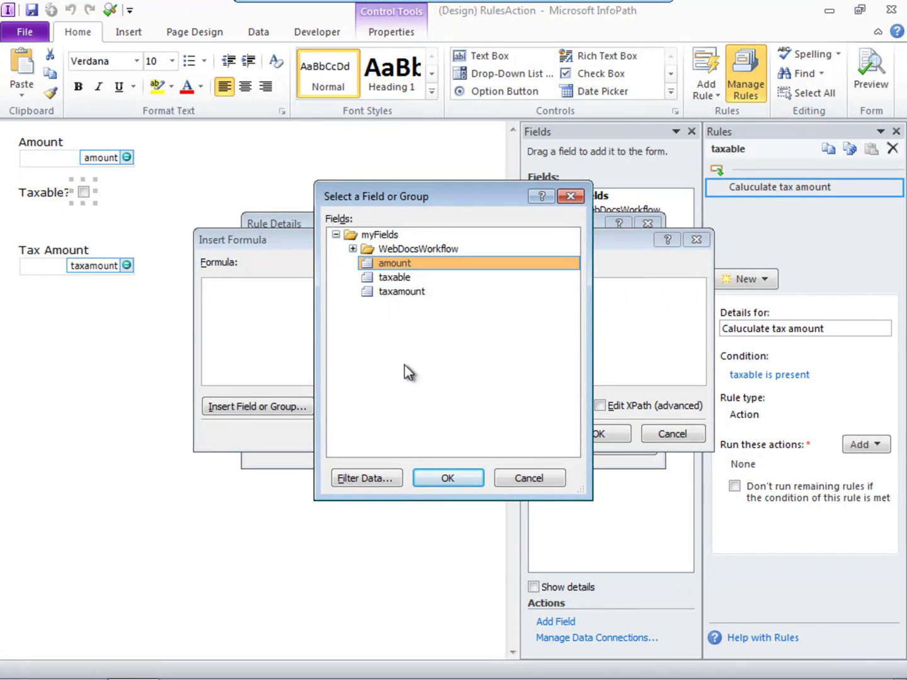
pyautogui.click(448, 478)
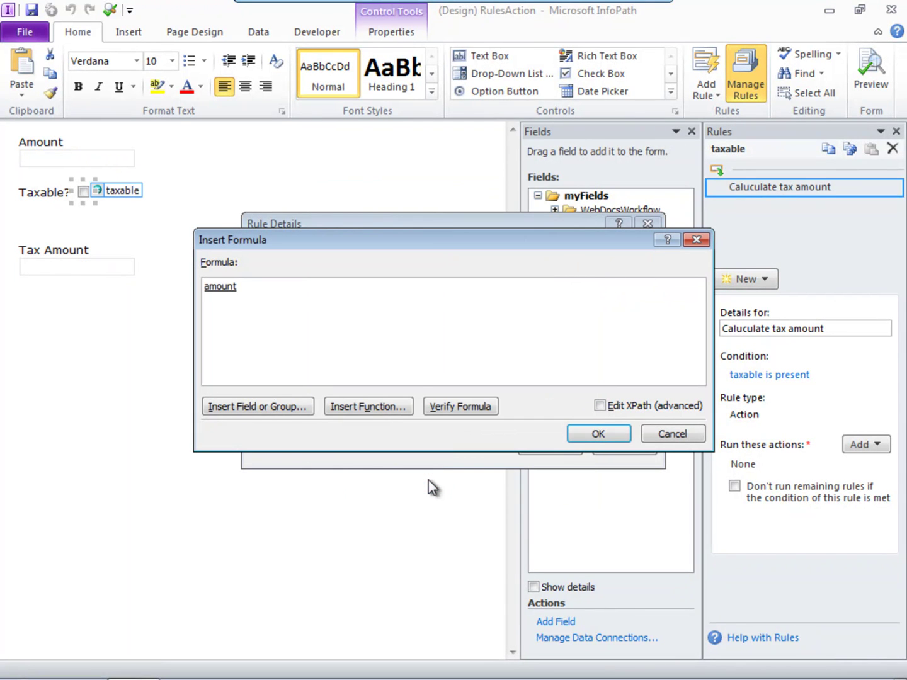
pyautogui.write('*.075')
pyautogui.click(598, 435)
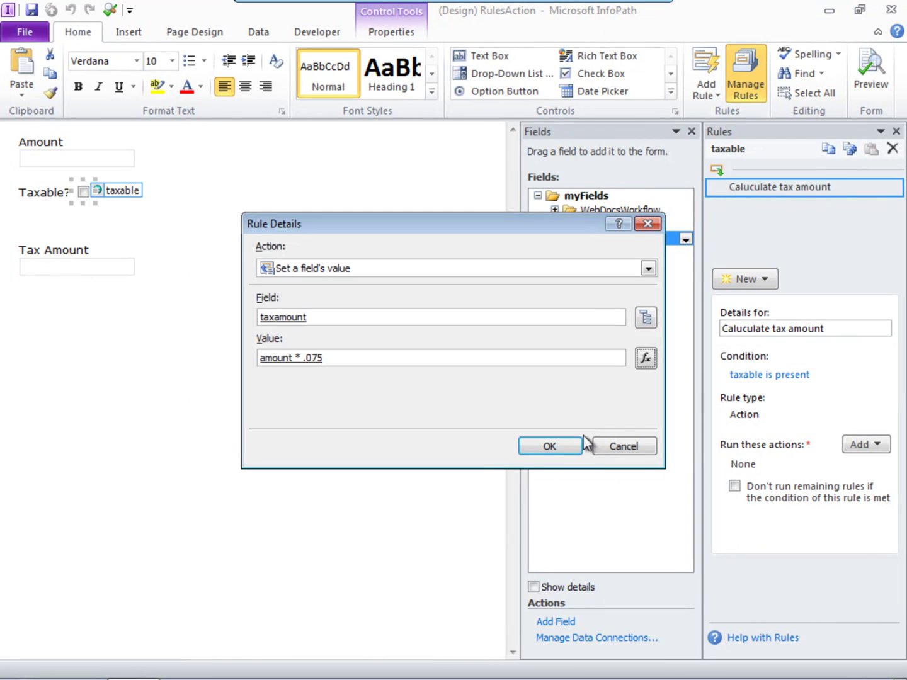
pyautogui.click(568, 449)
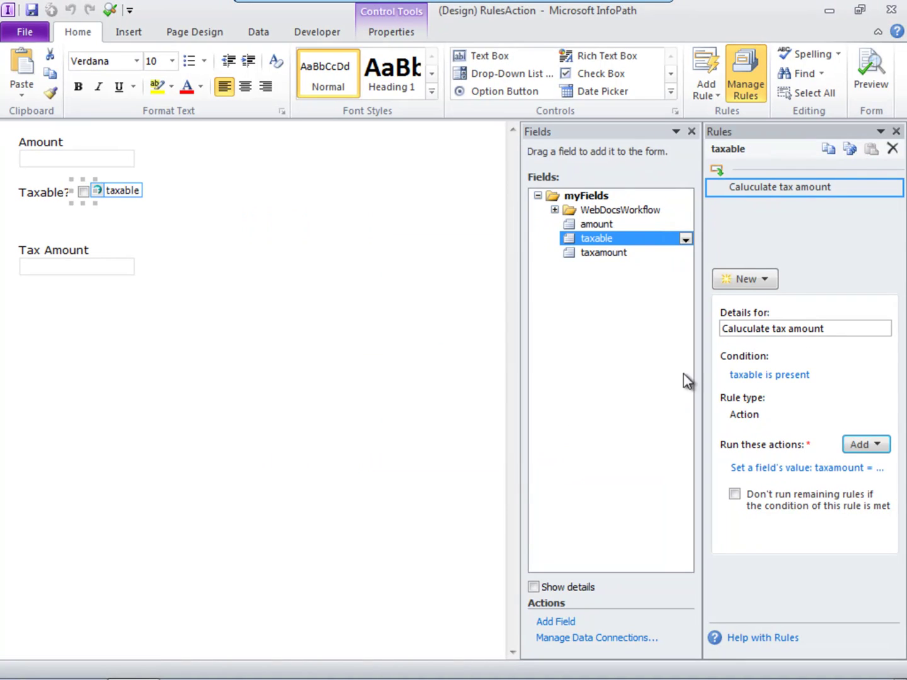
# Step: Preview the form, enter 877.44 as Amount and tick Taxable? to get $65.81 tax
pyautogui.click(872, 87)
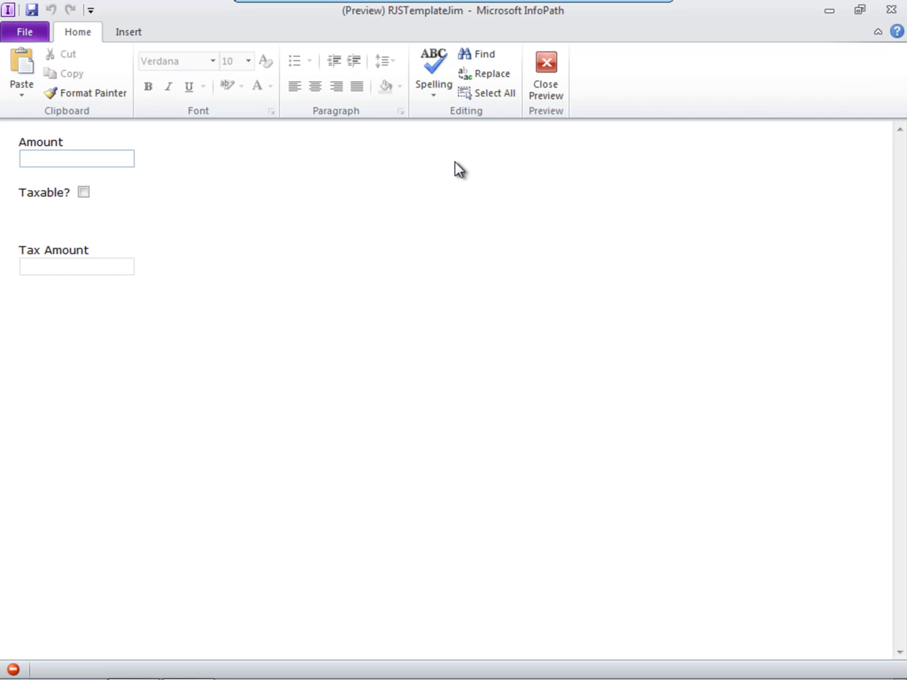
pyautogui.write('877.44')
pyautogui.click(83, 192)
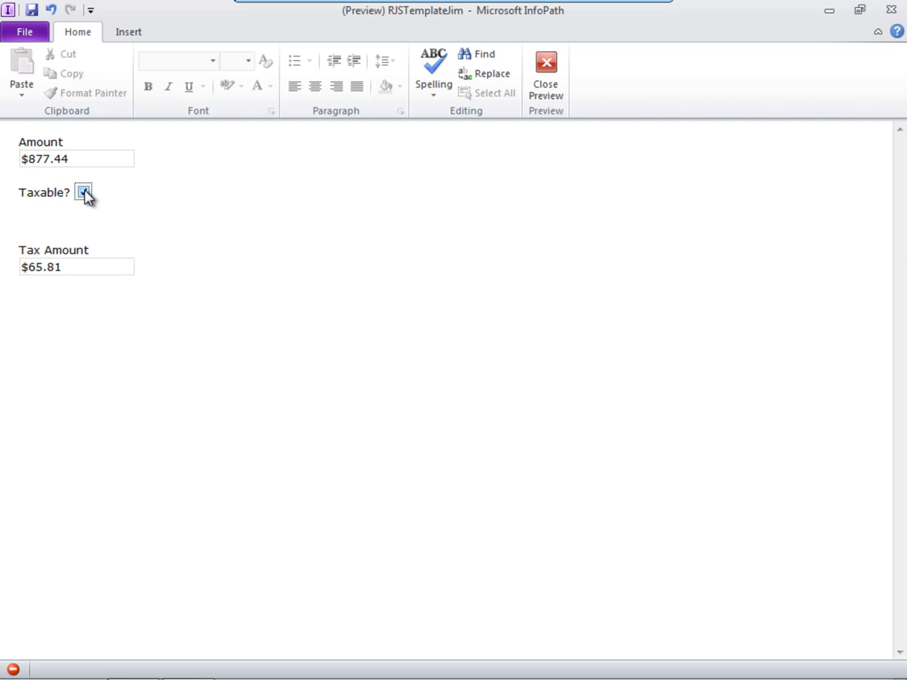